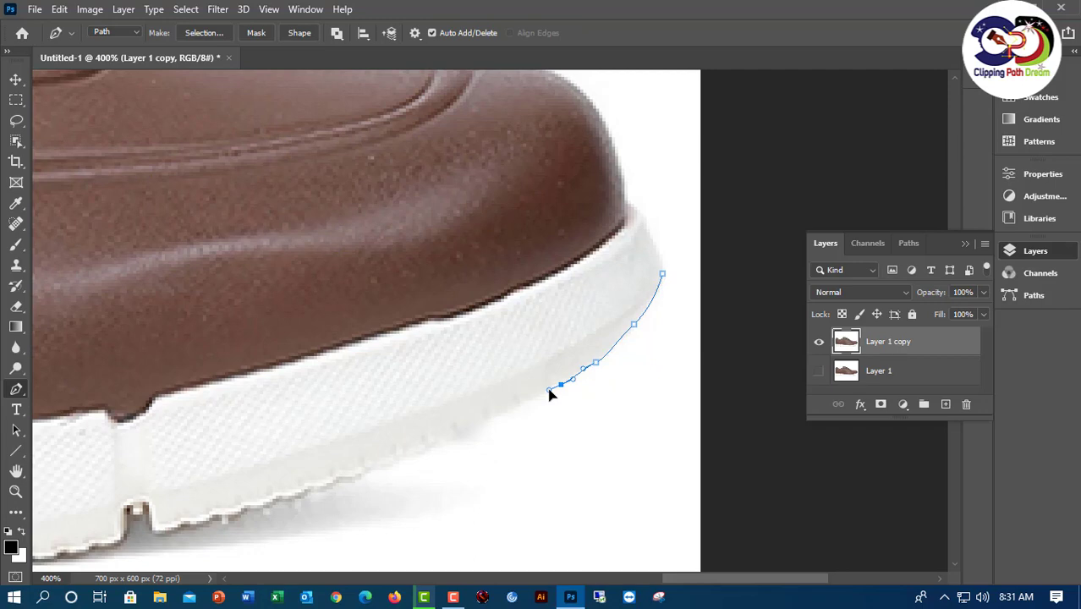
- Trace the Pen path along the ridged lower edge of the front sole, from the toe back to the first notch
left_click_drag(525, 402, 419, 438)
left_click_drag(406, 455, 329, 495)
left_click_drag(311, 489, 271, 512)
key("space")
left_click_drag(284, 447, 502, 315)
left_click_drag(468, 381, 453, 393)
left_click_drag(430, 390, 419, 397)
left_click_drag(398, 395, 299, 424)
- Outline the first sole notch with anchors and carry the path on along the next sole section's lower edge
left_click(359, 374)
left_click(356, 389)
left_click(347, 377)
key("space")
left_click_drag(254, 407, 638, 397)
left_click(393, 365)
- Place corner anchors around the second sole notch and undo the last misplaced ones
left_click(252, 359)
left_click(252, 336)
left_click(242, 343)
left_click(241, 334)
left_click(232, 330)
left_click(229, 362)
key("ctrl+z")
key("ctrl+z")
- Replace the misplaced anchors and extend the path with a curve along the flat lower edge of the middle sole
left_click(413, 335)
left_click(393, 349)
key("ctrl+z")
key("ctrl+z")
left_click(412, 336)
left_click_drag(507, 373, 455, 373)
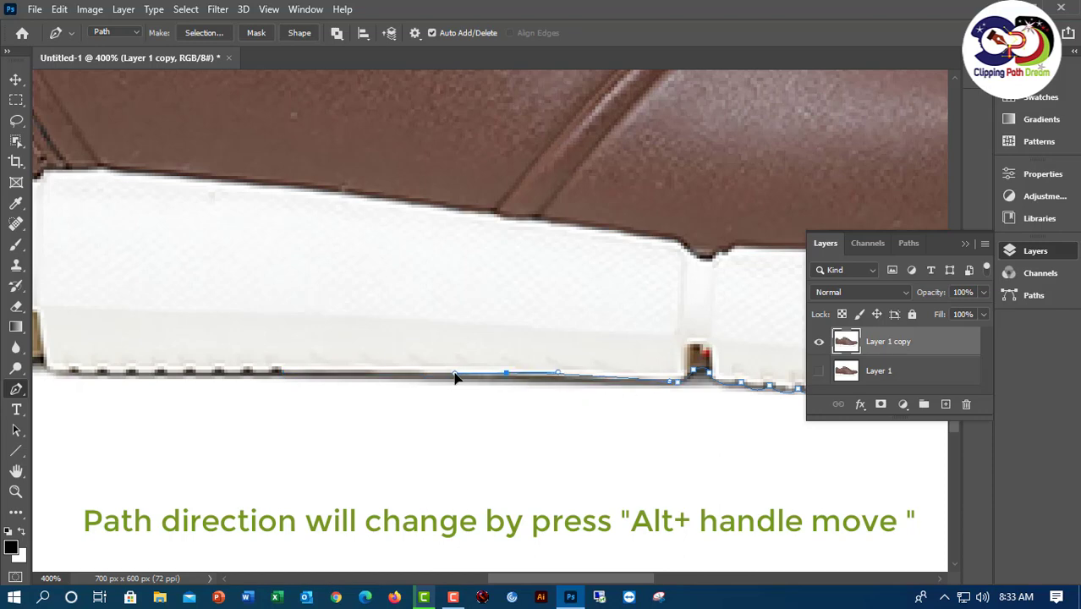
- Trace the small treads under the middle sole section with short curves up to the notch before the heel
left_click_drag(282, 372, 370, 390)
key("ctrl+plus")
key("ctrl+plus")
key("ctrl+minus")
left_click_drag(365, 383, 359, 383)
left_click_drag(355, 390, 329, 384)
left_click_drag(326, 390, 298, 390)
left_click_drag(297, 385, 255, 386)
left_click_drag(239, 389, 273, 390)
left_click_drag(266, 383, 250, 390)
left_click_drag(240, 386, 452, 344)
- Trace the path along the heel section's lower edge, following the small ridges at its rear corner
left_click_drag(387, 345, 783, 376)
left_click_drag(474, 372, 380, 372)
left_click(391, 364)
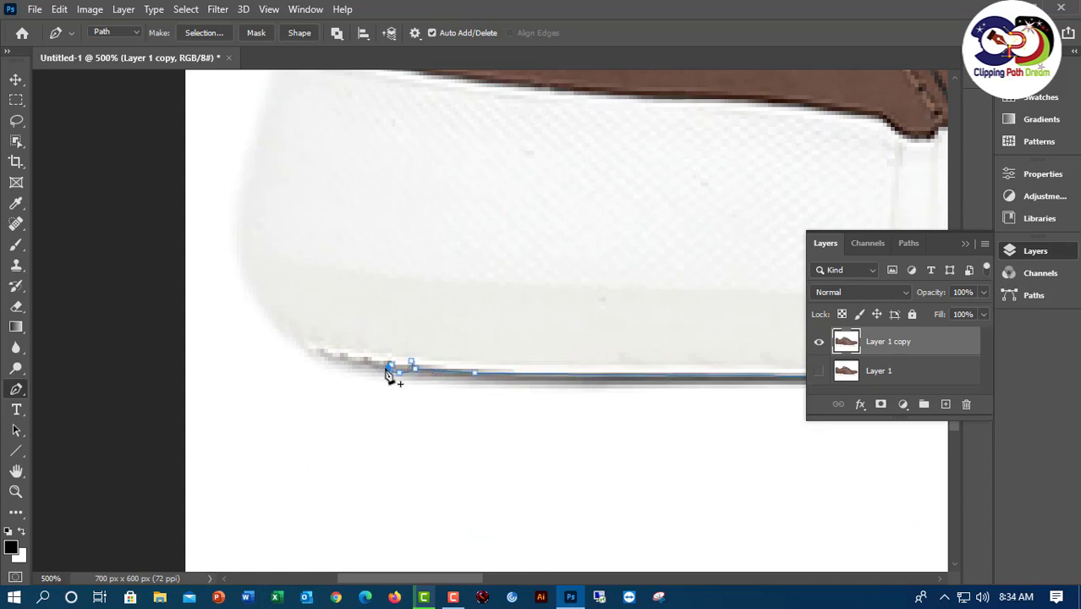
left_click(375, 369)
left_click(368, 361)
left_click(359, 365)
left_click(344, 357)
left_click(336, 361)
left_click(328, 352)
- Curve the path around the rear of the heel sole up to where the white sole meets the brown upper
left_click_drag(308, 348, 334, 484)
left_click(294, 341)
left_click(282, 332)
left_click_drag(288, 379, 291, 322)
left_click_drag(291, 322, 284, 420)
left_click_drag(320, 307, 325, 283)
left_click(337, 280)
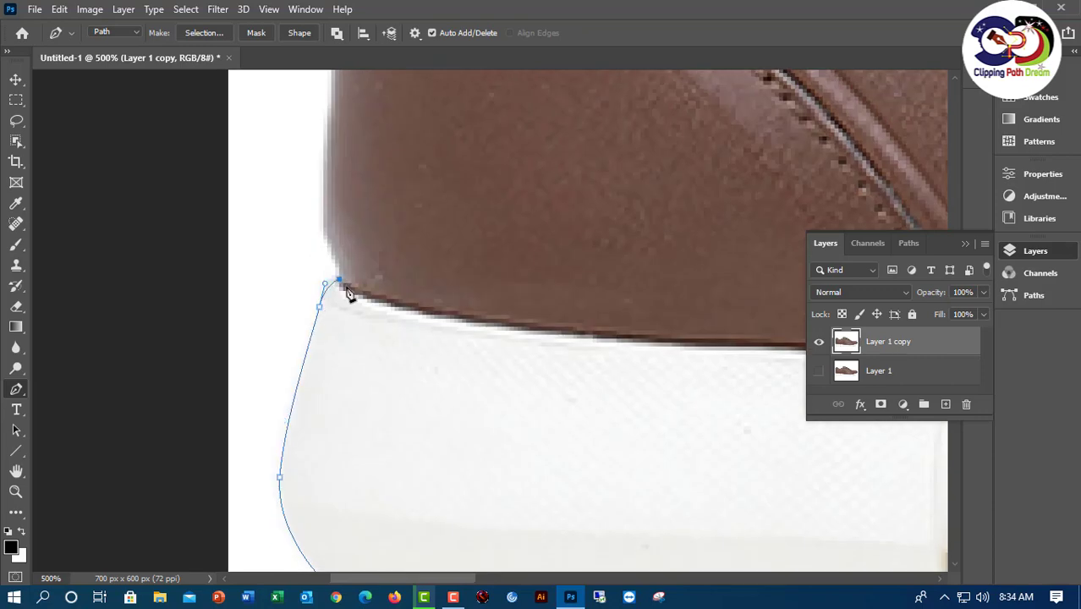
- Trace the path up the back of the brown upper to the seam below the heel tab
left_click_drag(323, 230, 322, 207)
left_click_drag(340, 156, 340, 373)
left_click_drag(330, 306, 337, 251)
left_click_drag(327, 204, 327, 180)
left_click_drag(341, 81, 328, 316)
left_click(323, 313)
left_click(327, 292)
left_click(335, 282)
left_click_drag(362, 156, 344, 330)
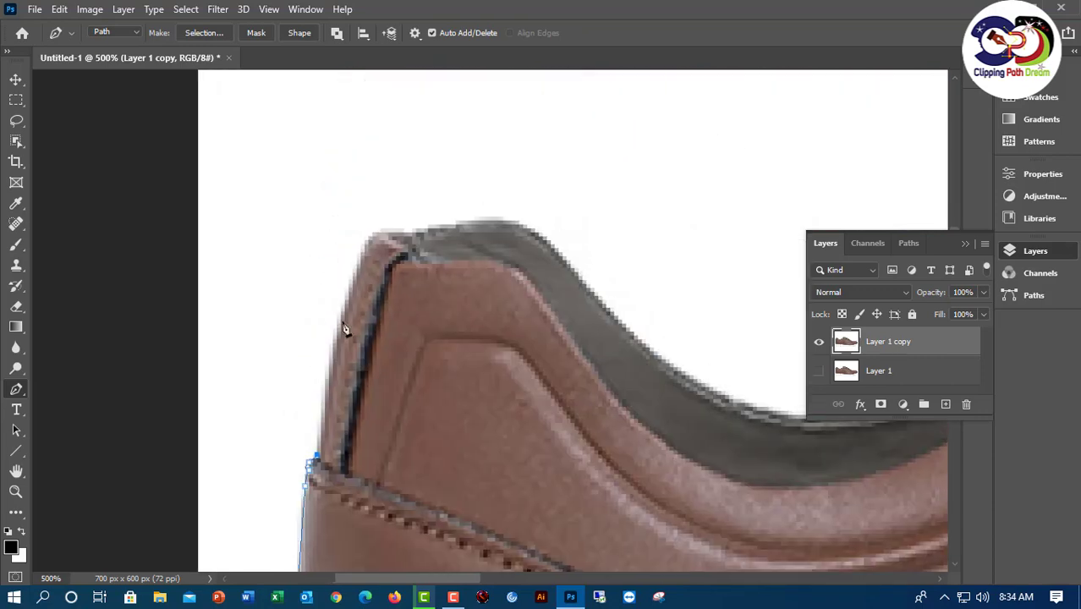
- Curve the path around the heel tab and down the dark collar lining to the lowest part of the opening
left_click_drag(361, 260, 430, 228)
left_click_drag(468, 221, 498, 214)
left_click_drag(586, 294, 441, 278)
left_click_drag(575, 328, 404, 301)
left_click_drag(444, 363, 528, 377)
left_click_drag(565, 335, 313, 416)
- Trace the path up the front slope of the collar opening to the brown edge below the peak
left_click(424, 393)
left_click_drag(425, 395, 476, 364)
left_click(502, 343)
left_click(538, 294)
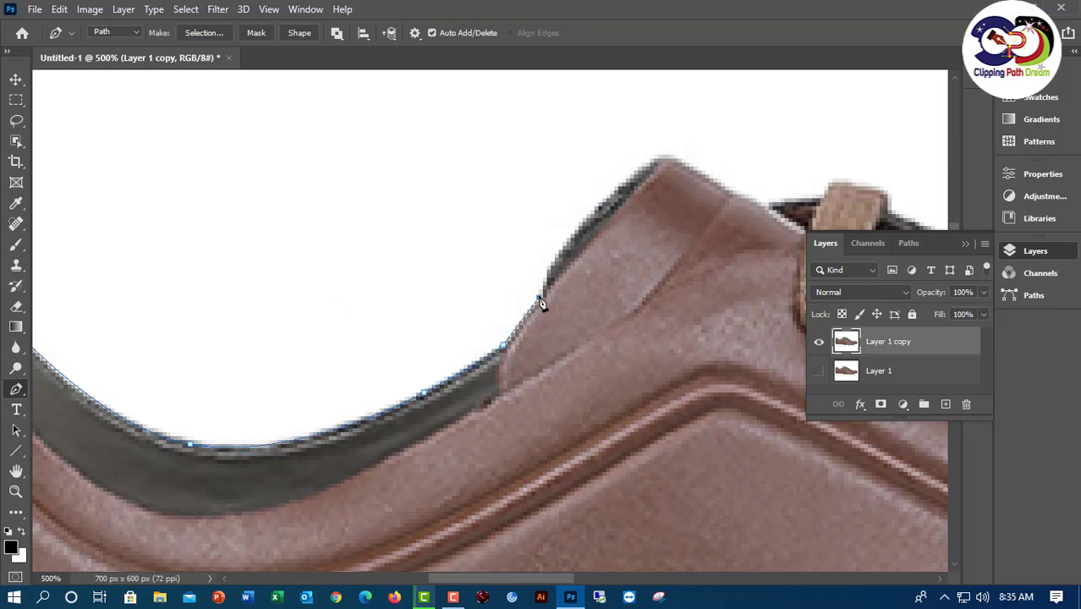
- Curve the path over the peak of the shoe opening and down to the start of the first lace
left_click_drag(541, 297, 433, 476)
left_click_drag(464, 406, 494, 375)
left_click_drag(565, 337, 433, 366)
left_click_drag(430, 350, 443, 350)
left_click(438, 336)
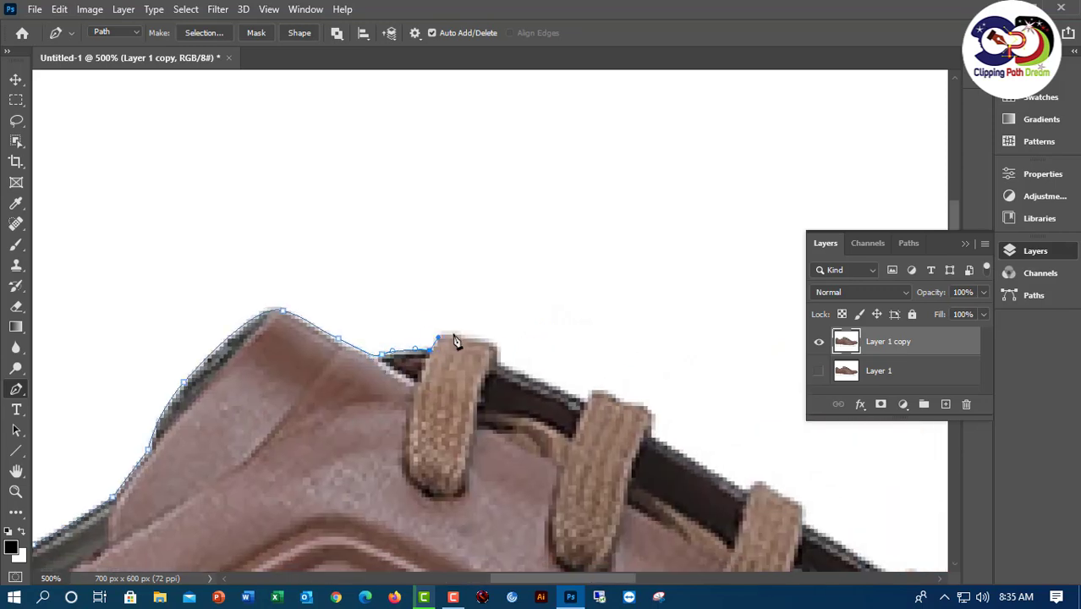
- Outline the outer ends of the first and second laces and the dark tongue edge between them
left_click(497, 359)
left_click(501, 364)
left_click_drag(584, 403, 213, 348)
left_click_drag(214, 348, 265, 351)
left_click(283, 358)
left_click(281, 378)
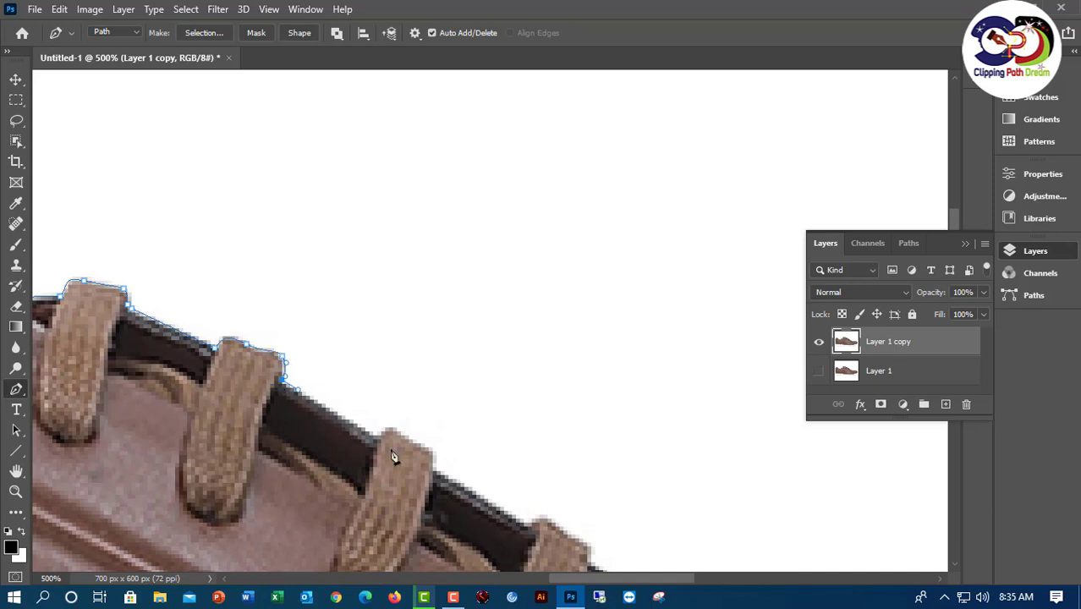
- Continue the path around the outer ends of the third and fourth laces
left_click_drag(404, 436, 421, 446)
left_click_drag(433, 439, 318, 393)
left_click(416, 419)
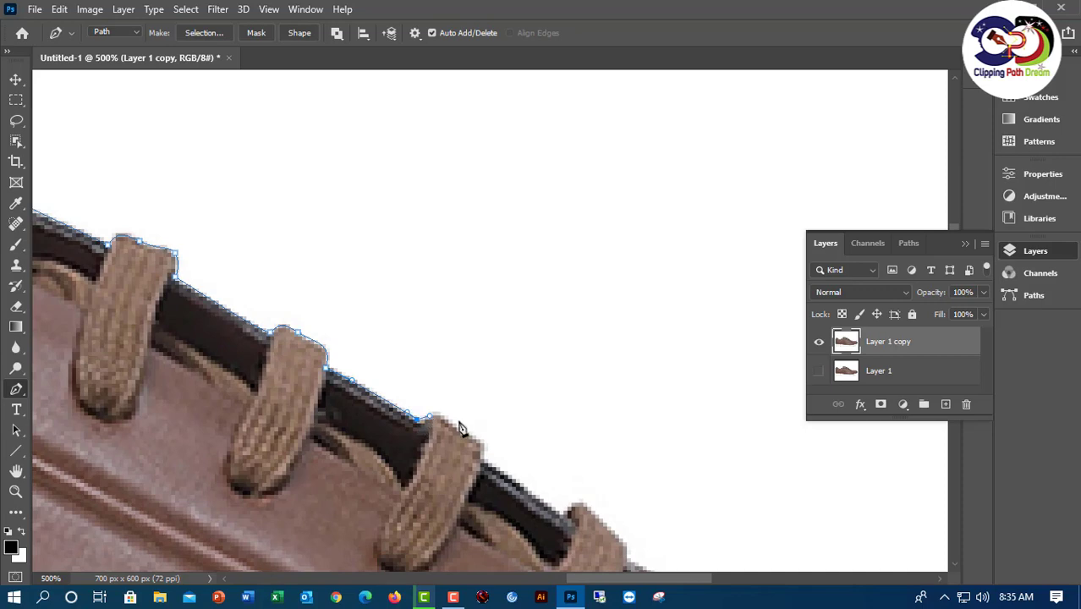
left_click_drag(449, 419, 464, 430)
left_click(483, 442)
left_click(483, 463)
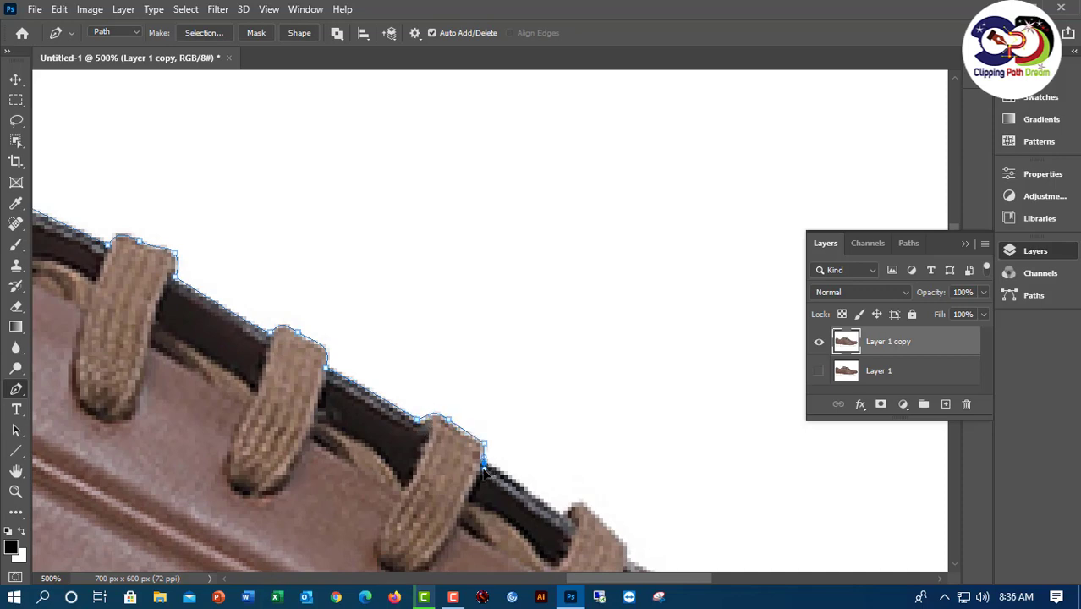
- Outline the fifth lace and curve the path onto the top of the shoe's front upper
left_click_drag(599, 518, 615, 533)
left_click_drag(679, 545, 545, 445)
left_click(543, 445)
left_click_drag(635, 473, 528, 409)
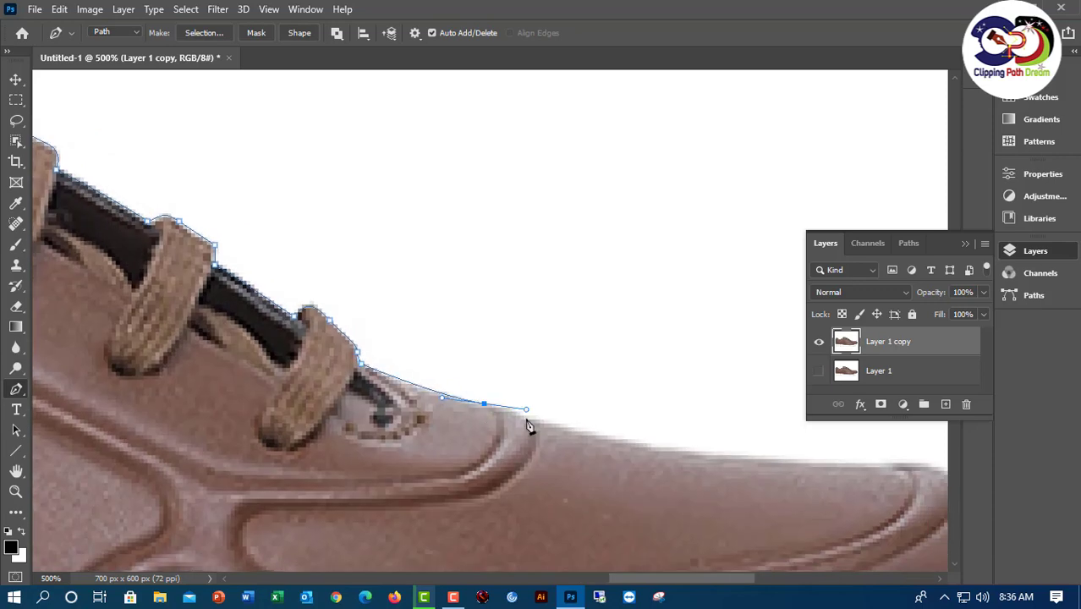
- Trace the path along the top of the front upper and around the curve of the toe cap
left_click(528, 419)
left_click_drag(618, 454, 393, 381)
left_click(643, 390)
left_click_drag(643, 390, 761, 397)
left_click_drag(748, 435, 489, 361)
left_click_drag(634, 386, 663, 445)
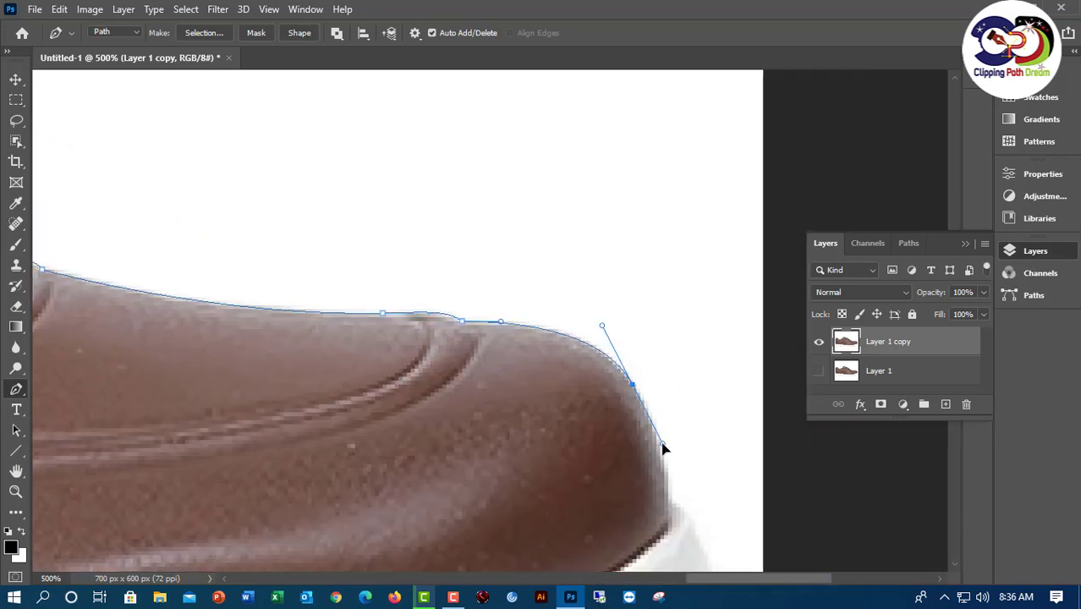
- Carry the path down the toe to the white sole edge and close it at its starting anchor
left_click_drag(639, 505, 545, 339)
left_click(579, 334)
left_click(602, 361)
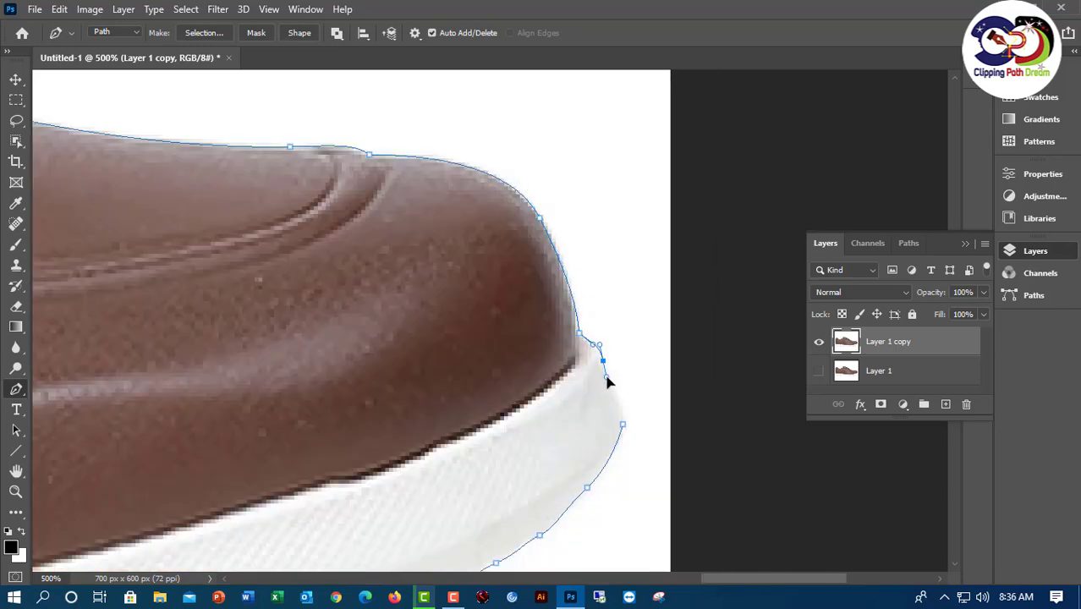
left_click_drag(622, 424, 605, 434)
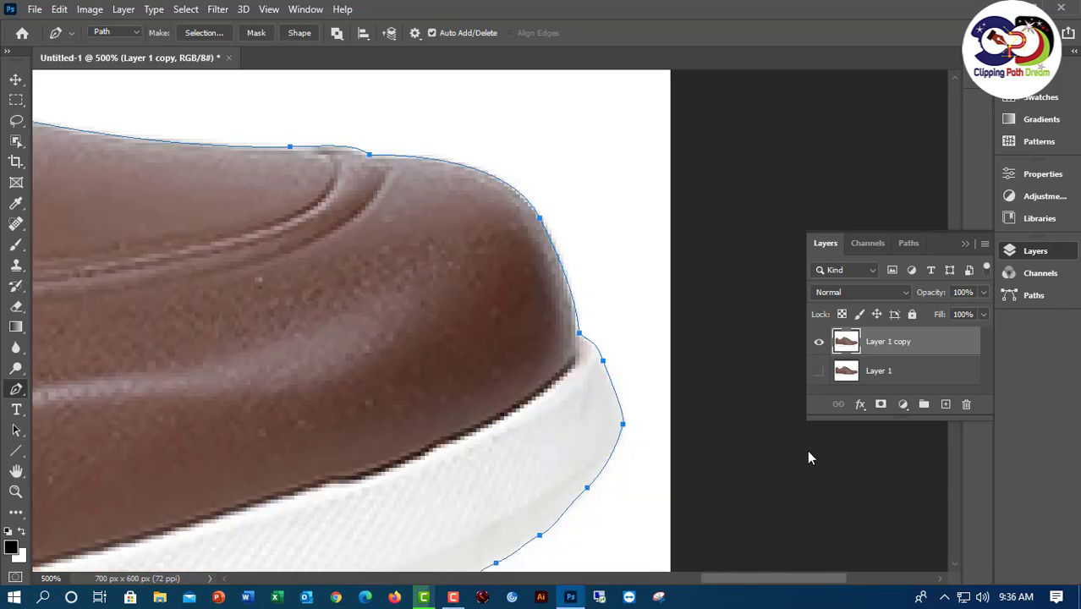
- Save the finished work path under the name "shoes"
key("ctrl+minus")
key("ctrl+minus")
key("ctrl+minus")
key("ctrl+minus")
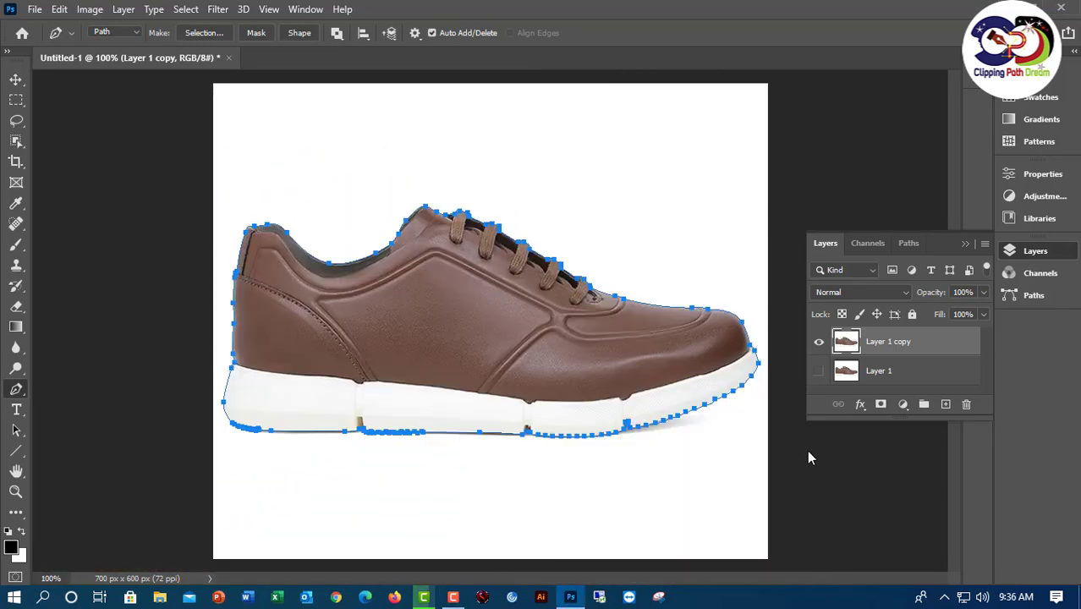
key("ctrl+minus")
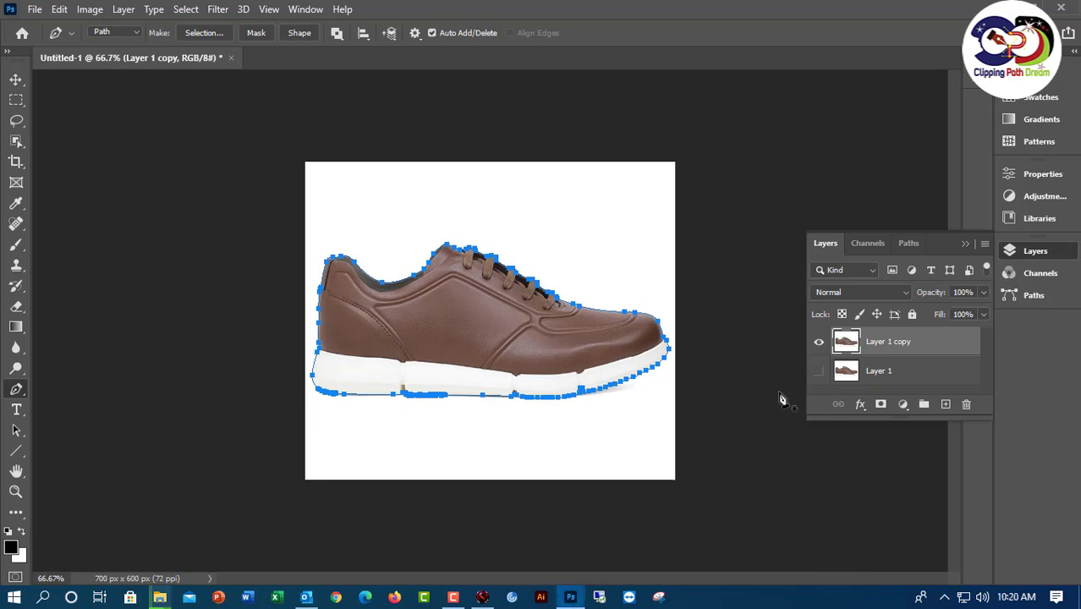
key("ctrl+plus")
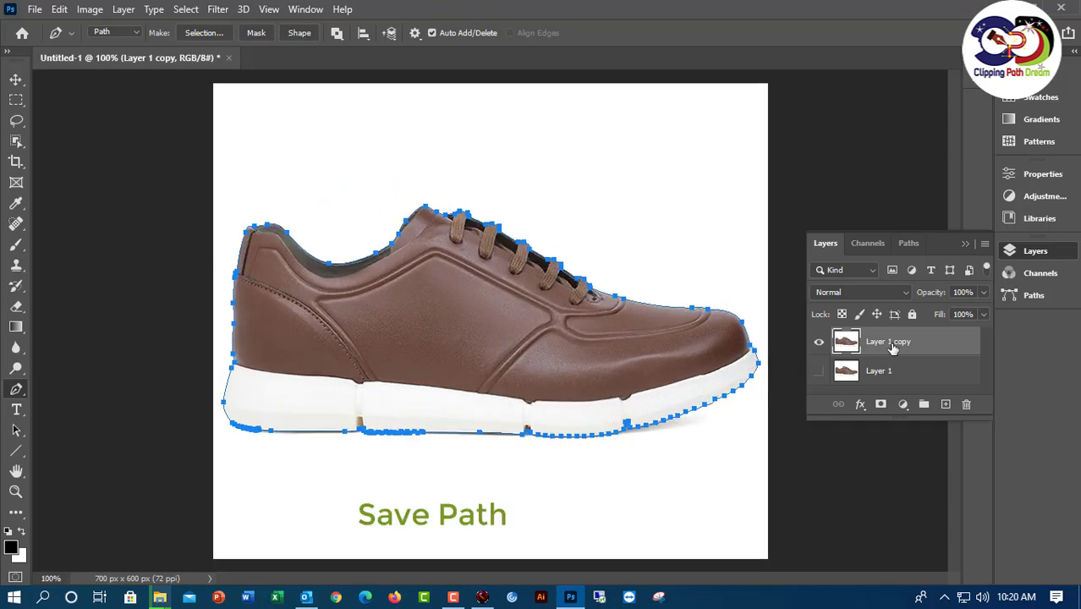
left_click(908, 243)
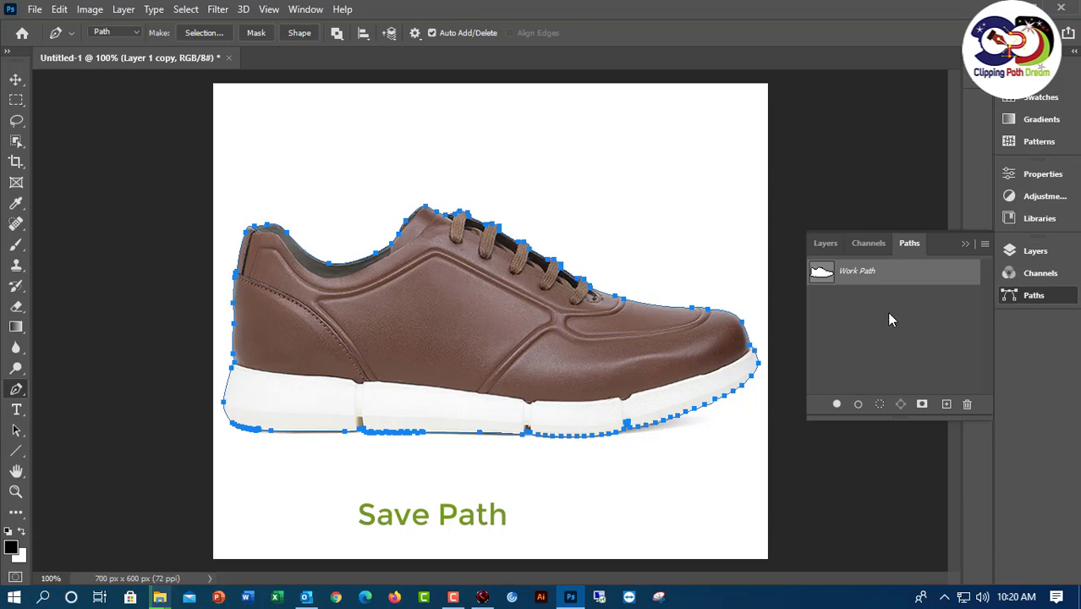
double_click(856, 274)
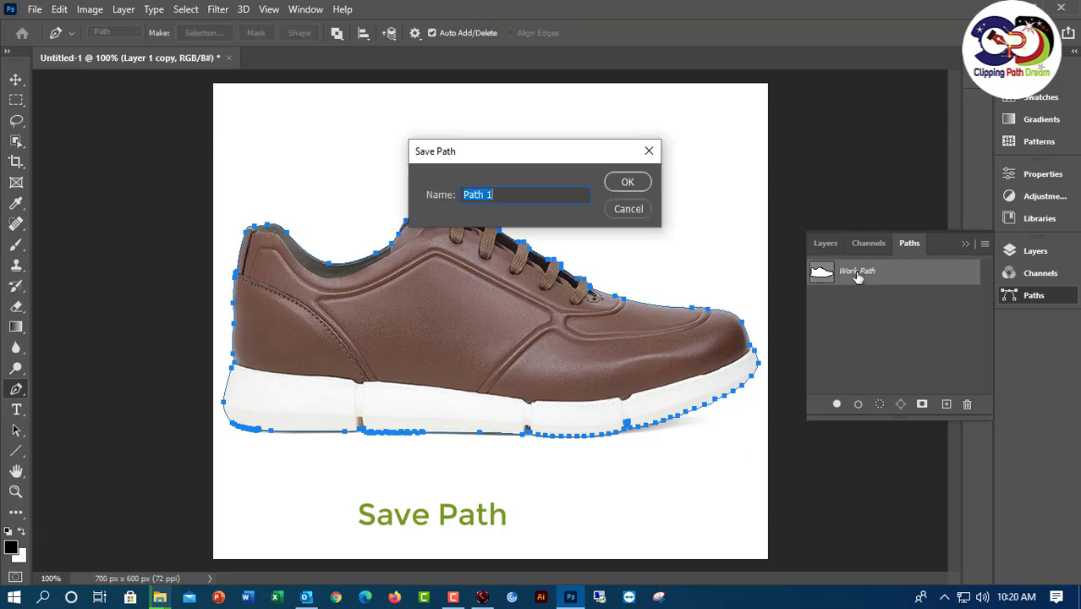
type("showe")
key("BackSpace")
key("BackSpace")
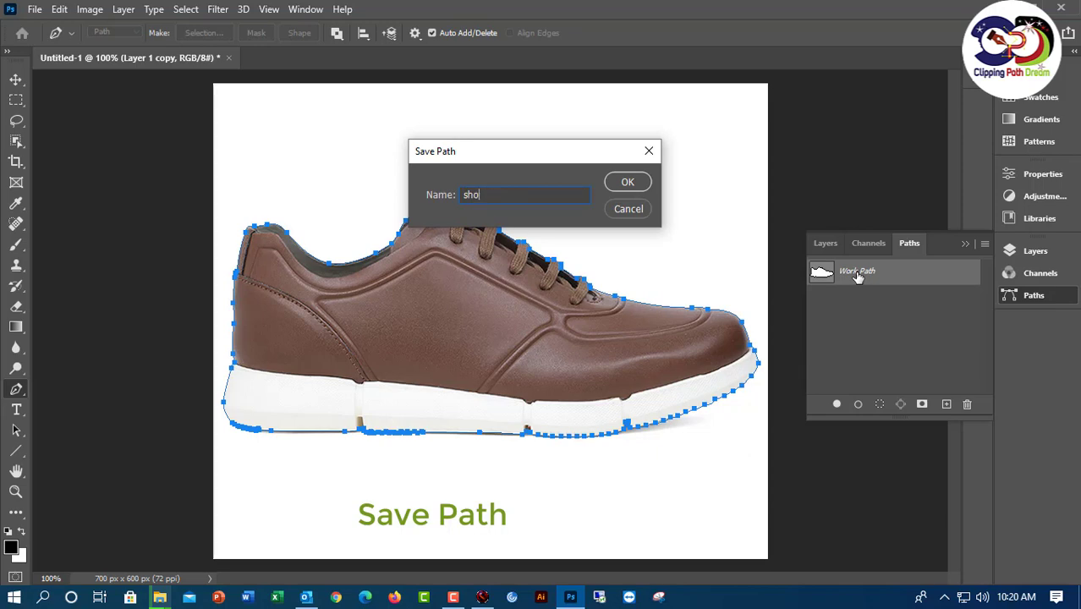
type("es")
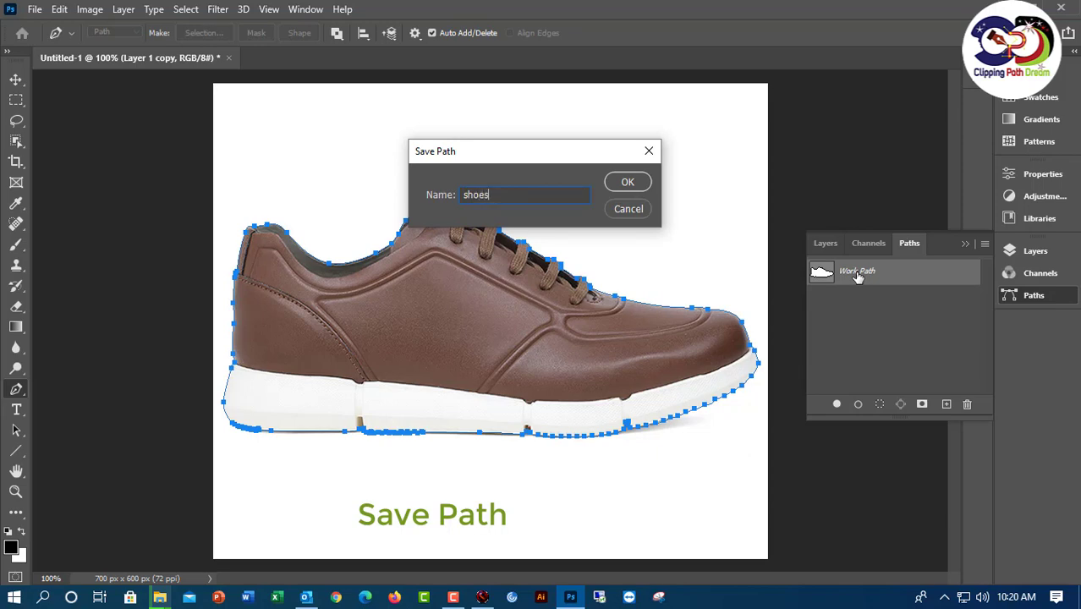
left_click(639, 189)
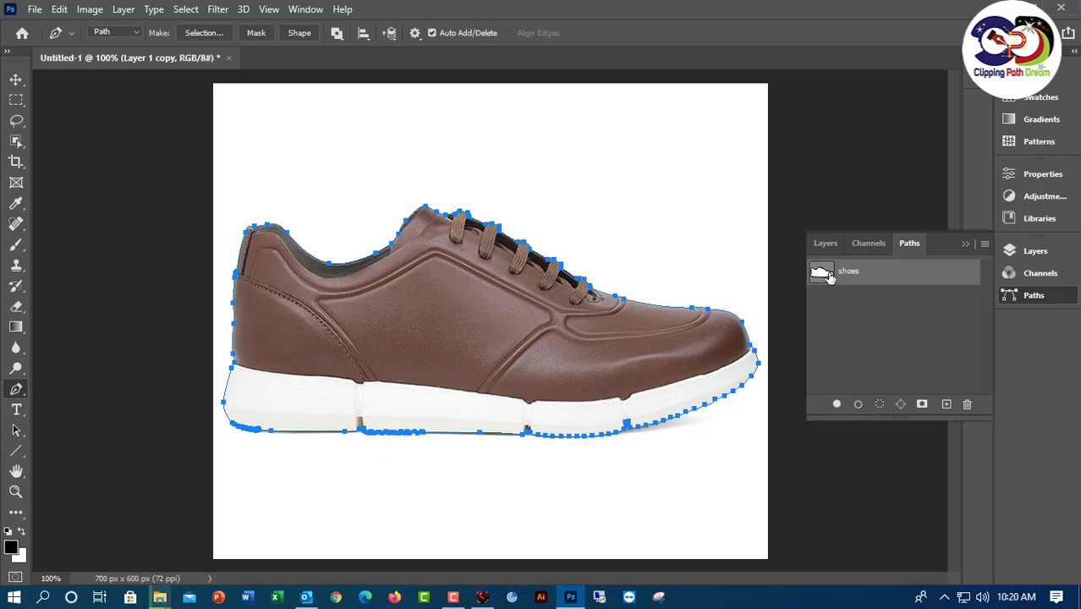
- Open the On-Screen Keyboard and place it over the lower part of the canvas
left_click(945, 597)
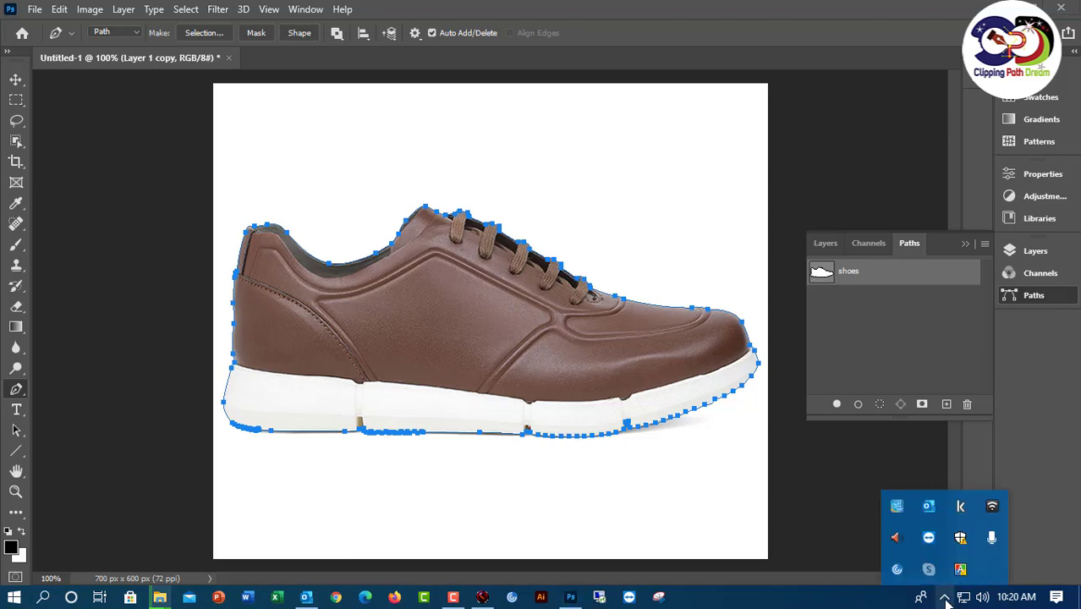
left_click(868, 603)
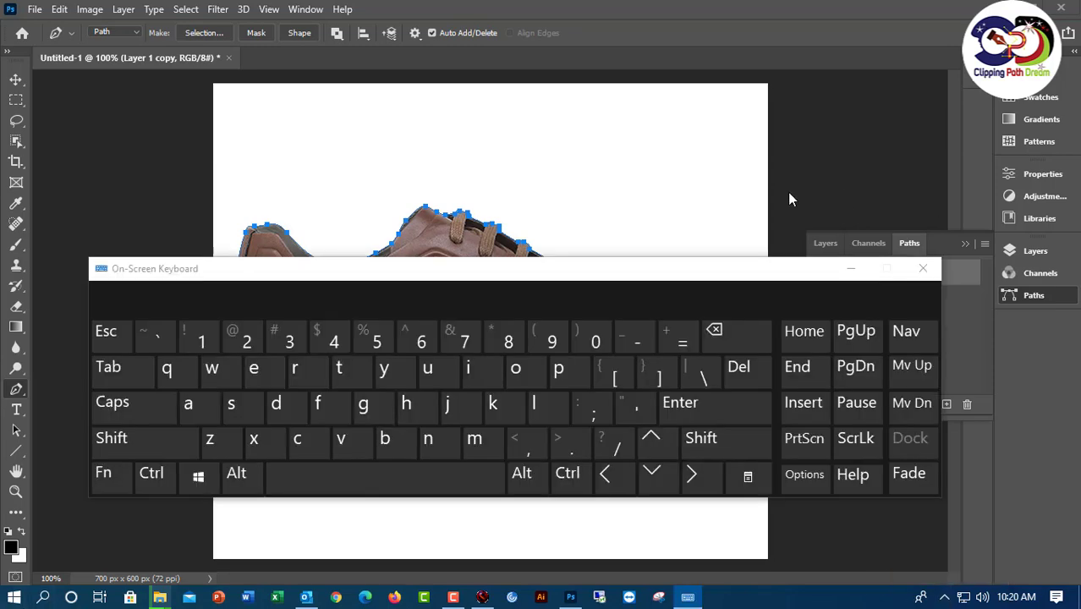
key("ctrl+plus")
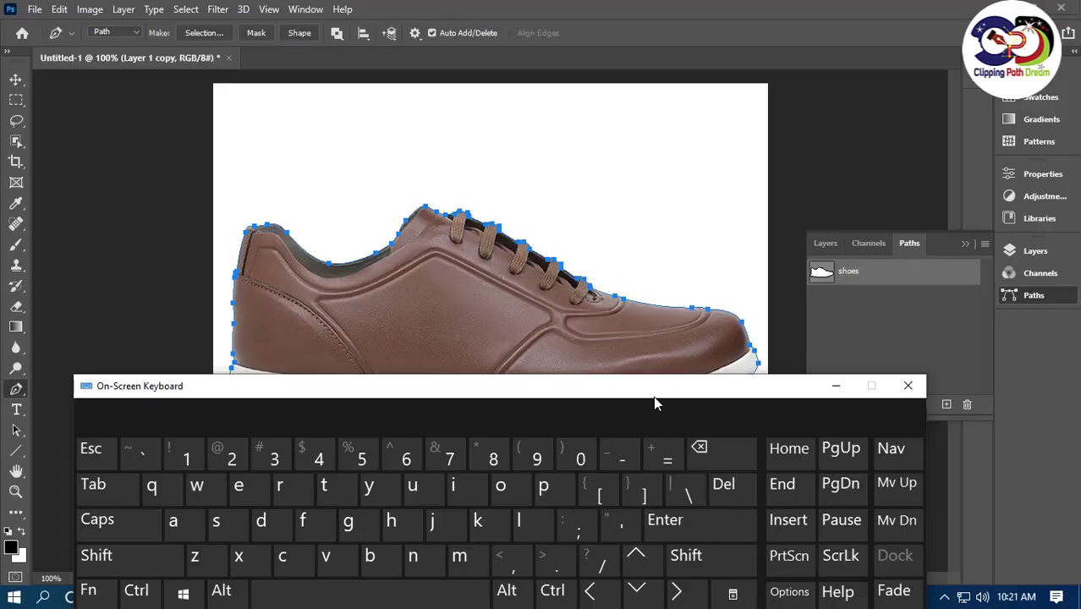
left_click_drag(656, 403, 654, 379)
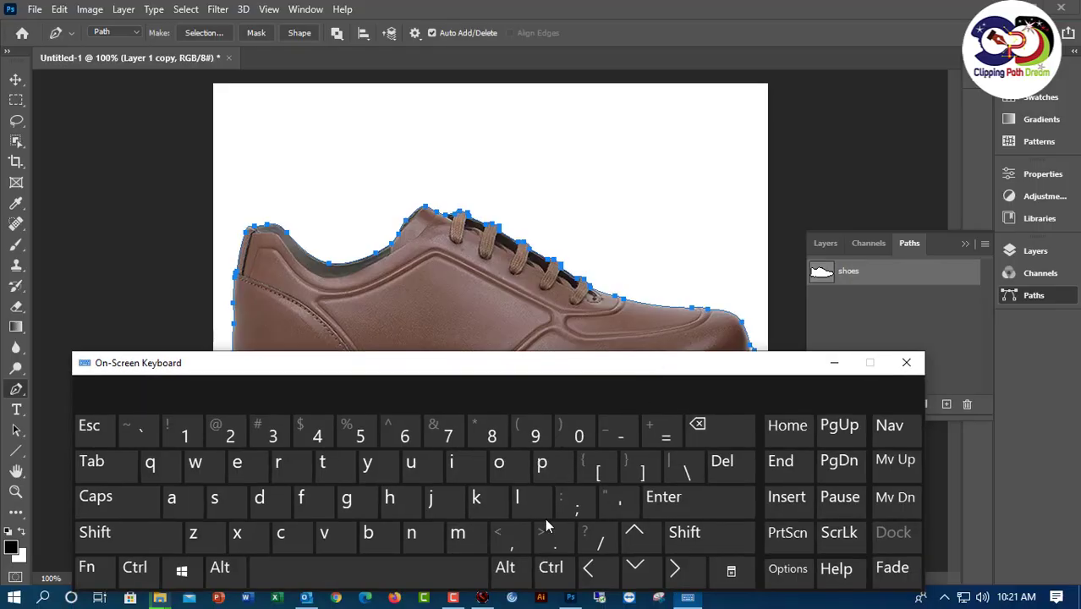
- Load the shoes path as a selection
left_click(554, 572)
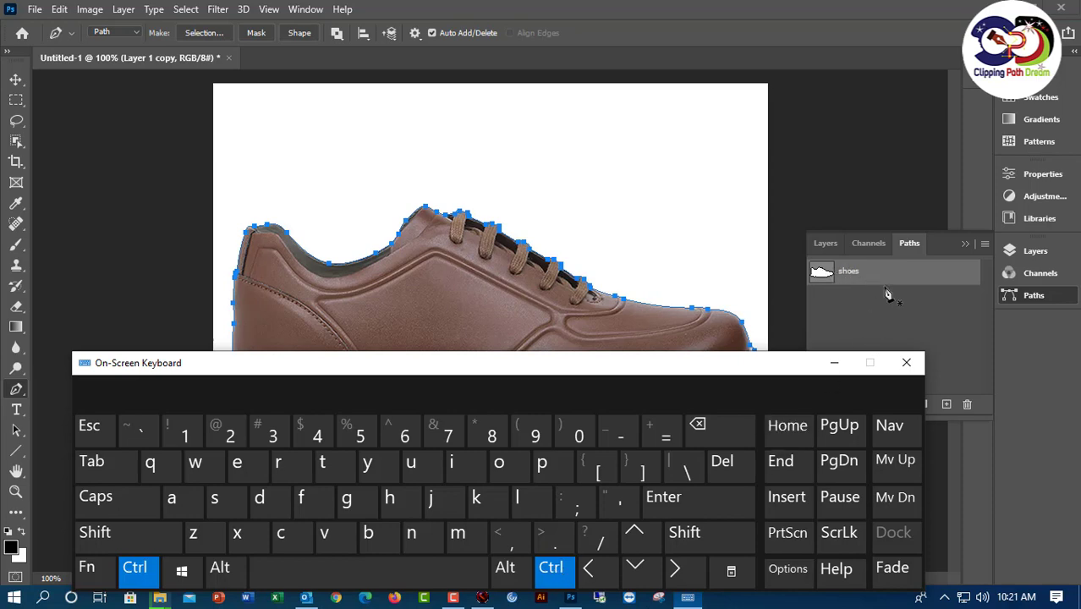
left_click(843, 299)
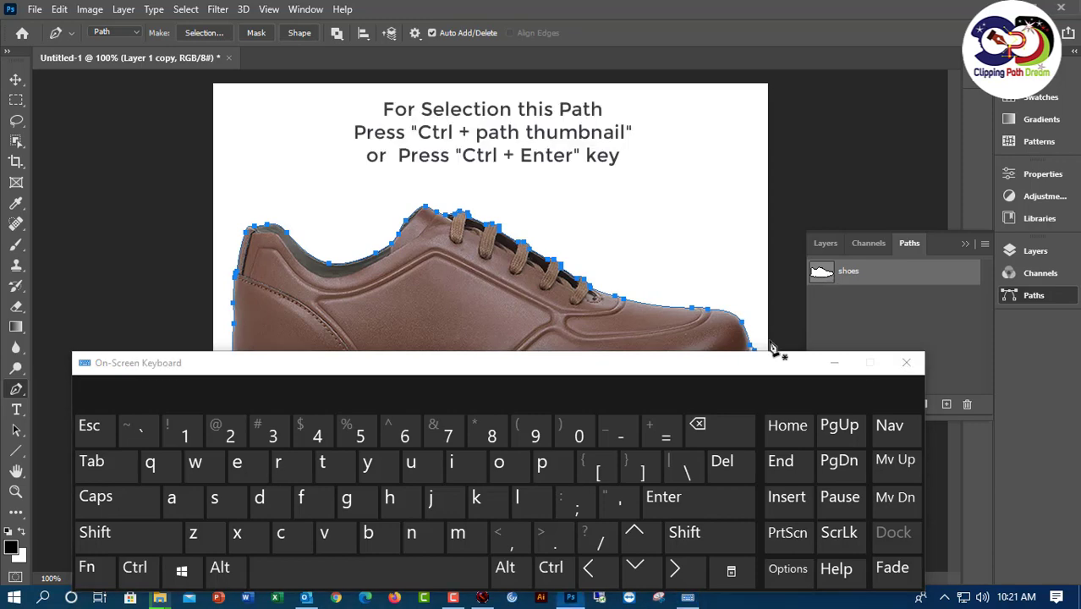
left_click(562, 572)
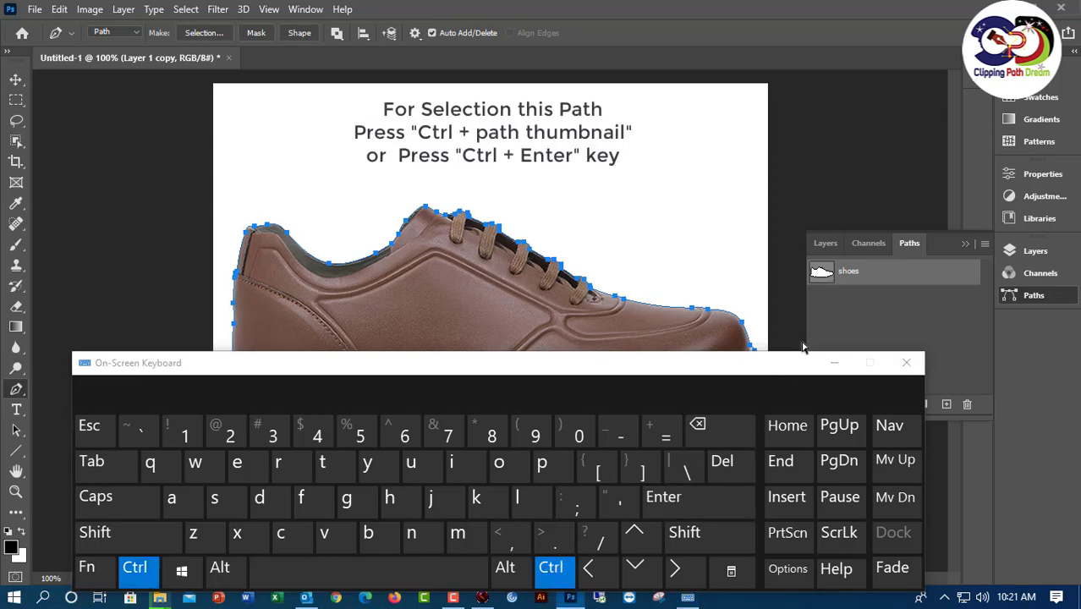
left_click(823, 276, "ctrl")
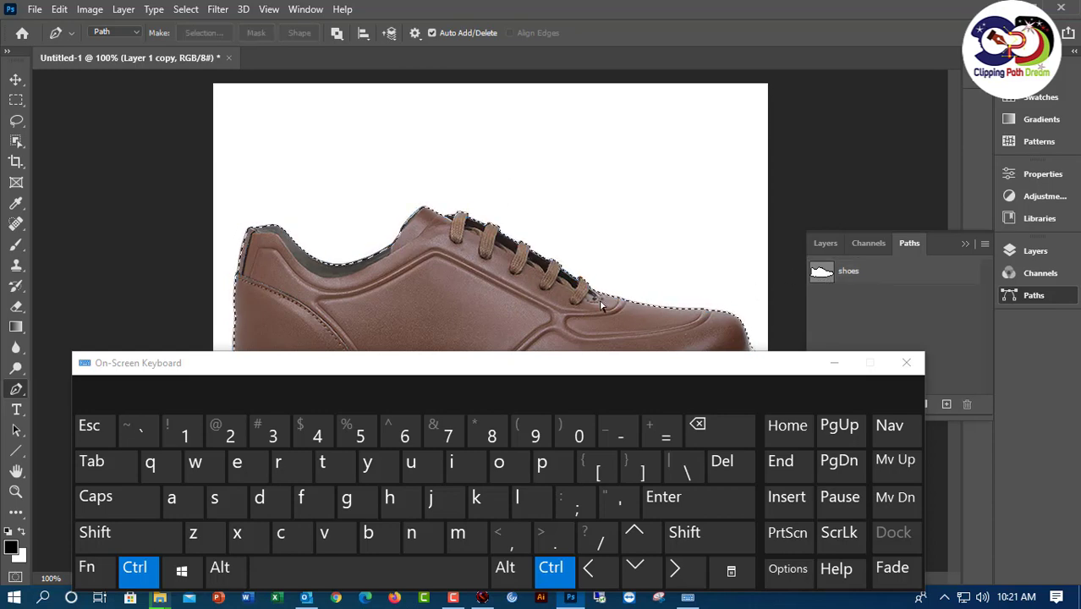
- Copy the selected shoe from Layer 1 copy onto a new layer
left_click(834, 363)
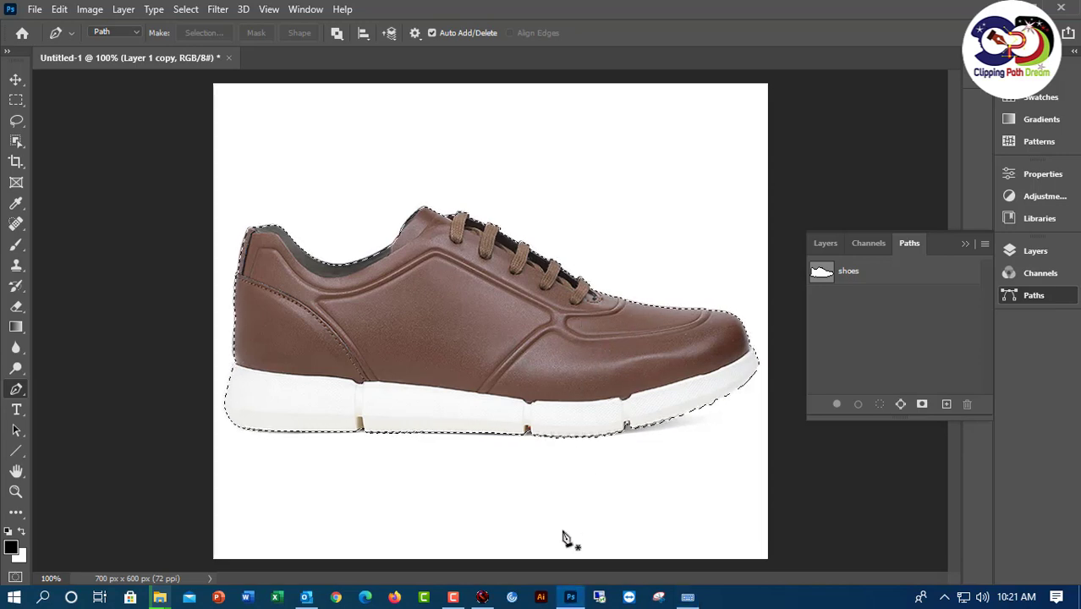
left_click(687, 597)
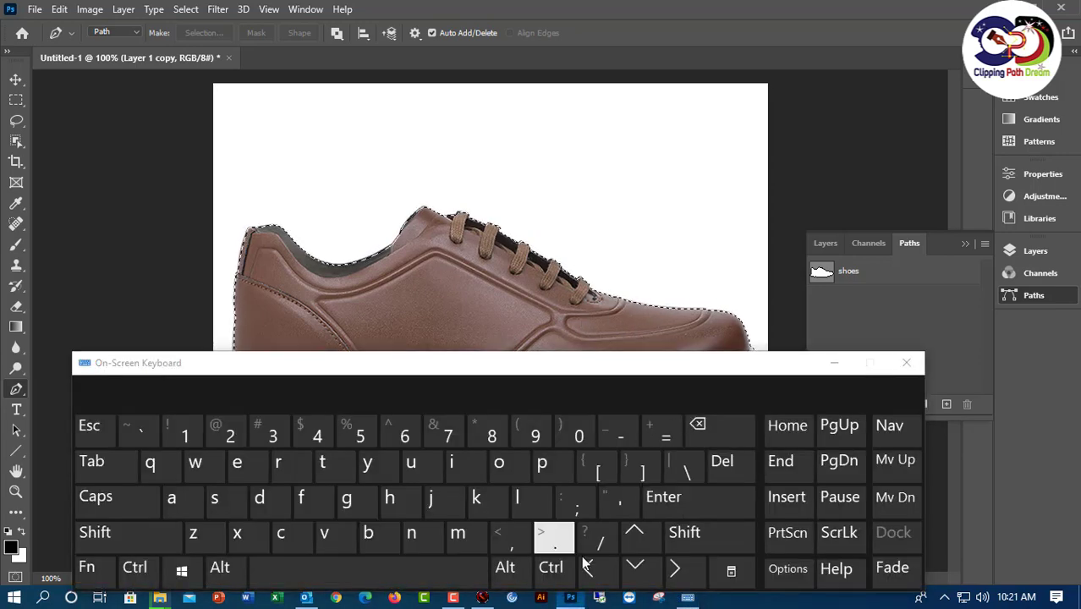
left_click(825, 243)
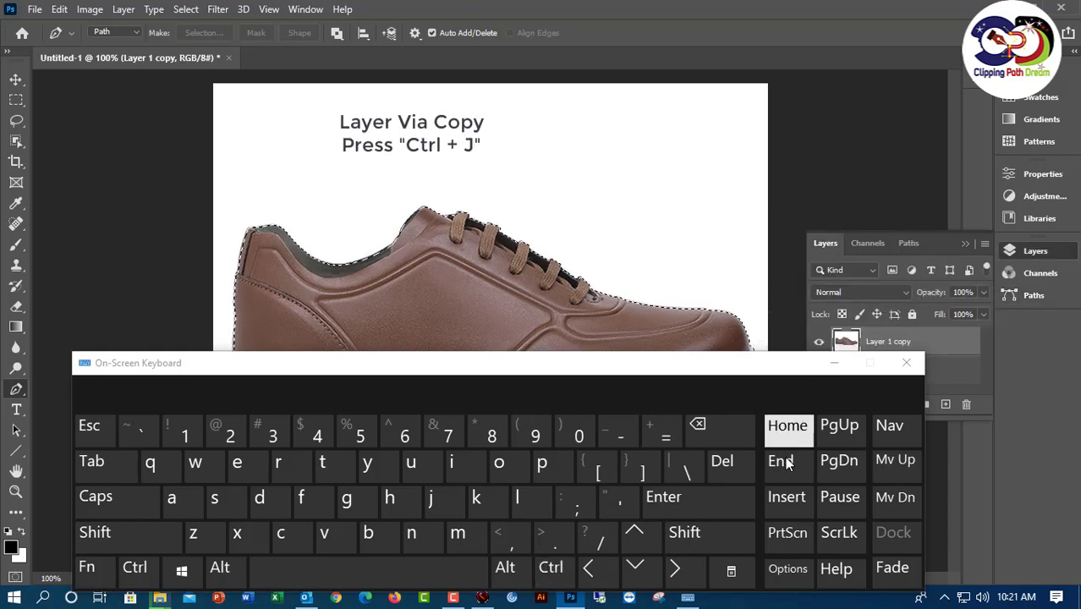
left_click(550, 570)
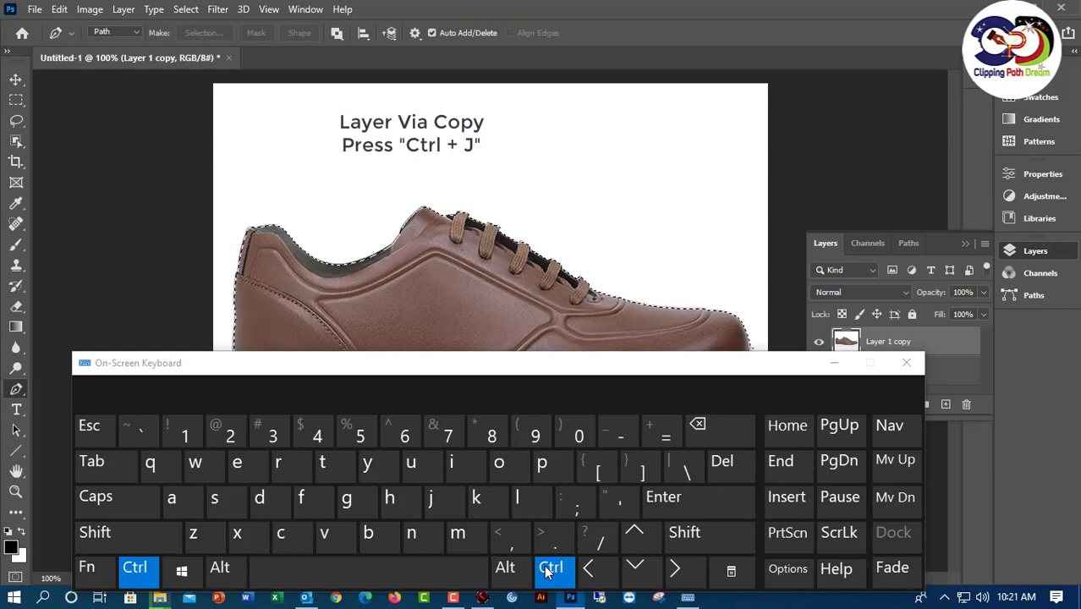
left_click(439, 505)
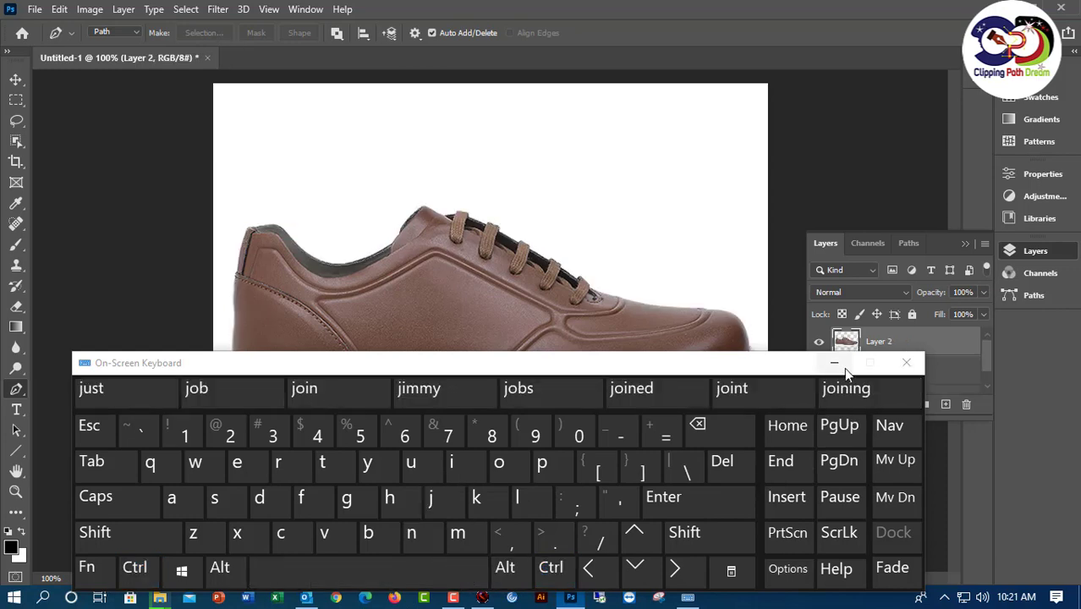
- Minimize the On-Screen Keyboard and hide Layer 1 copy so only the cut-out shoe layer shows
left_click(840, 365)
left_click(819, 370)
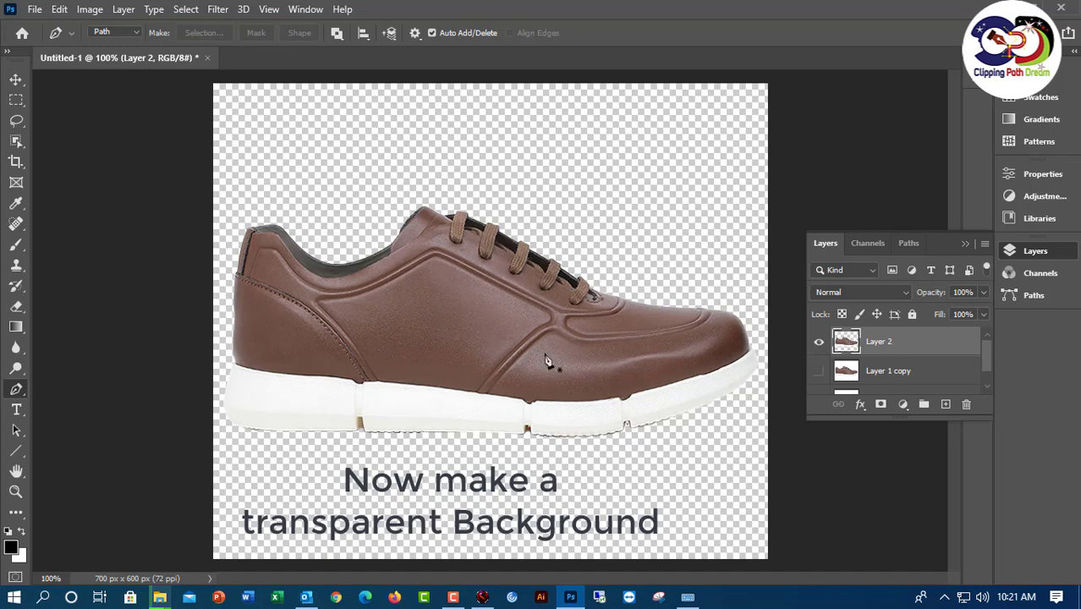
- Show Layer 1 copy again and make it the active layer, ready for a rectangular marquee selection
left_click(819, 372)
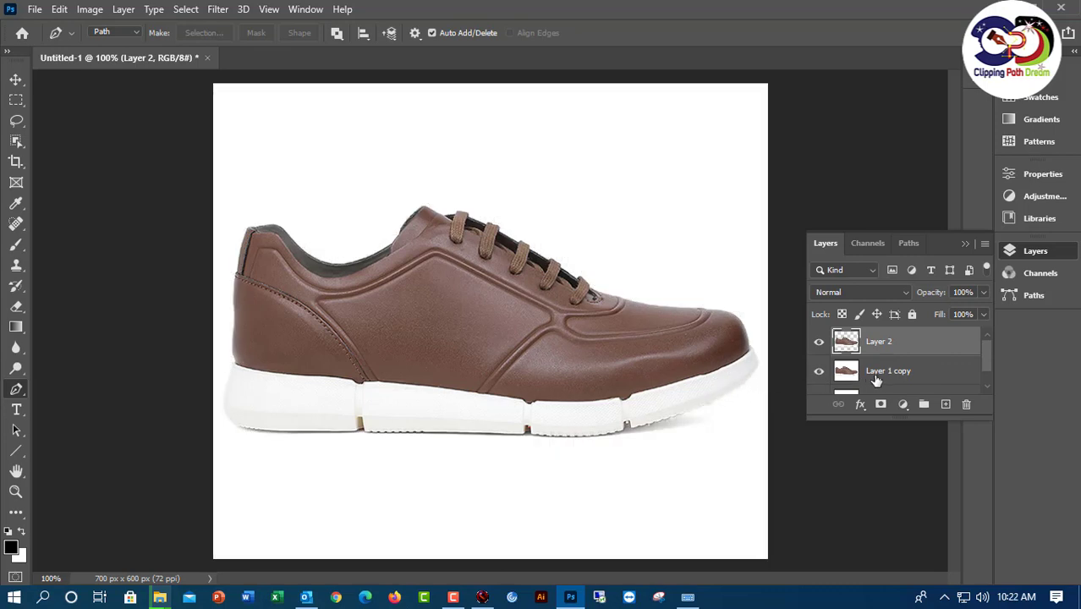
left_click(862, 376)
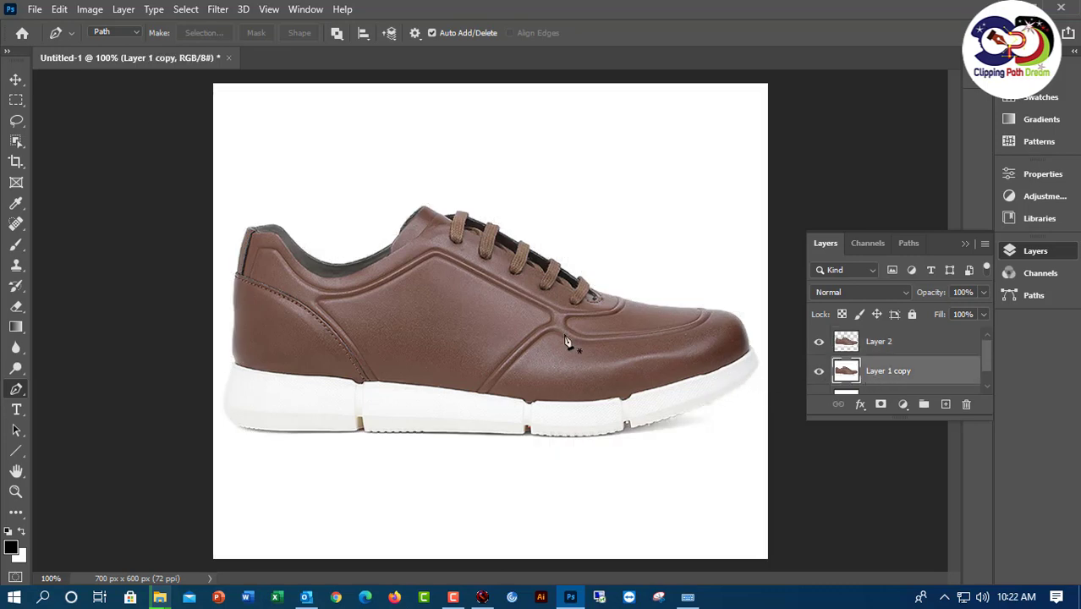
left_click(16, 100)
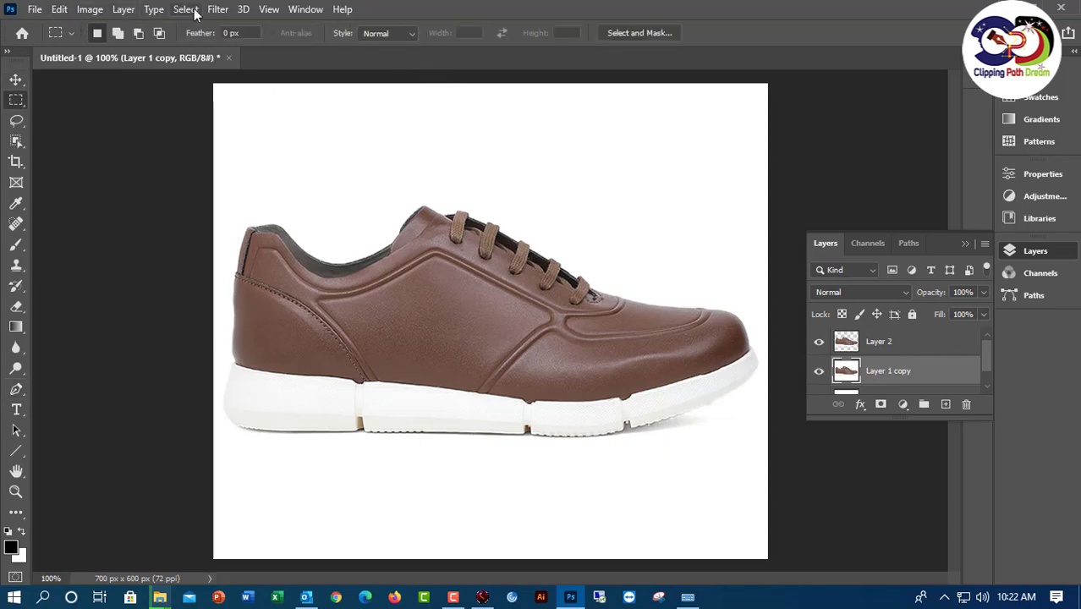
- Display the rulers around the canvas and set their units to centimeters
left_click(267, 10)
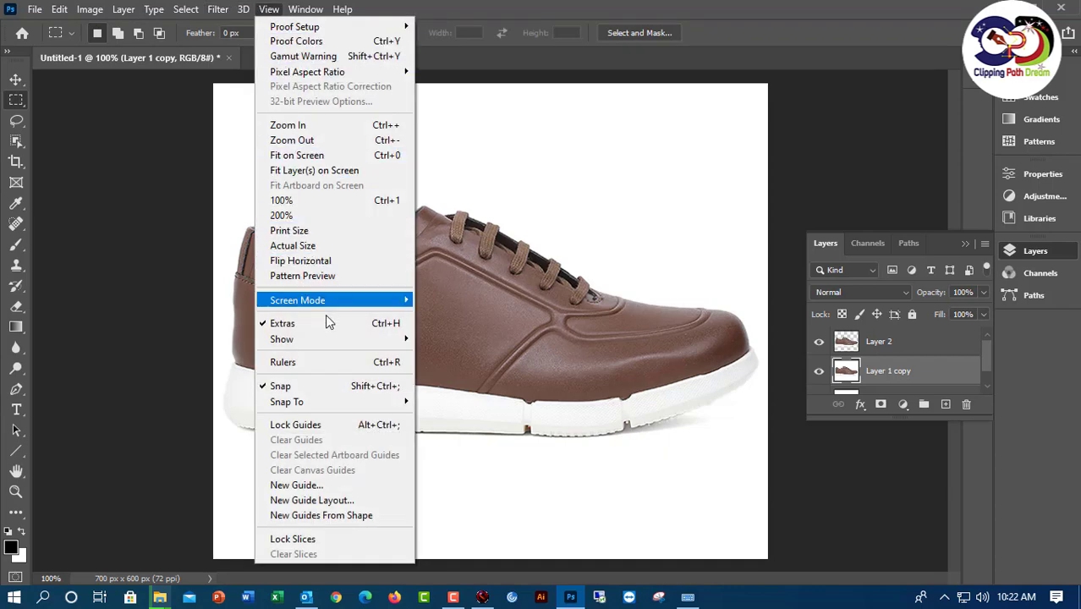
left_click(318, 359)
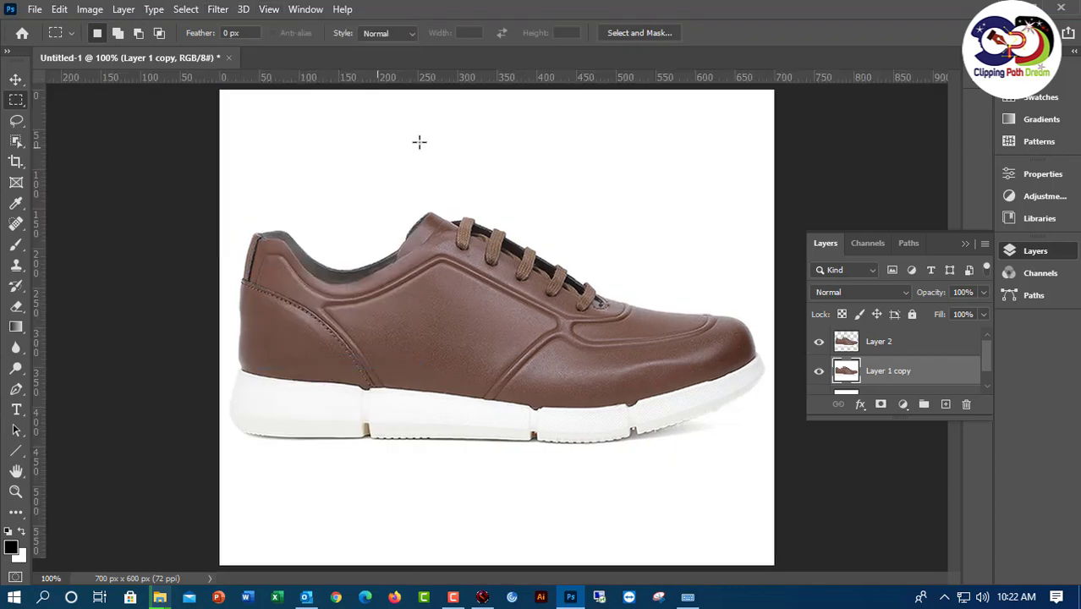
right_click(271, 74)
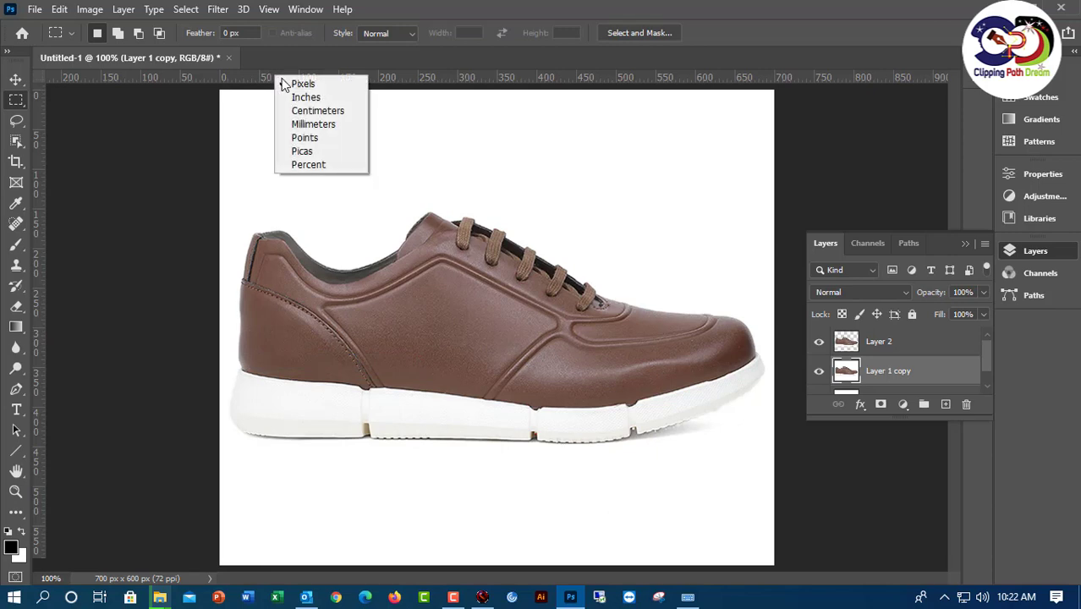
left_click(326, 112)
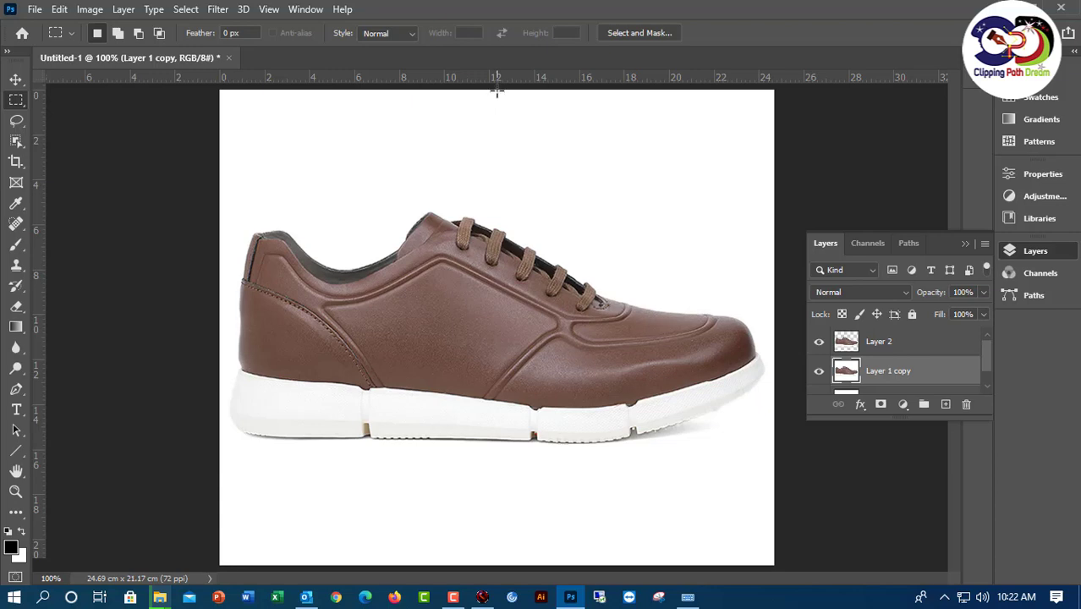
- Try to delete the left half of Layer 1 copy, about 12 cm wide, using a full-height rectangular selection
left_click_drag(496, 89, 481, 545)
left_click_drag(295, 582, 17, 581)
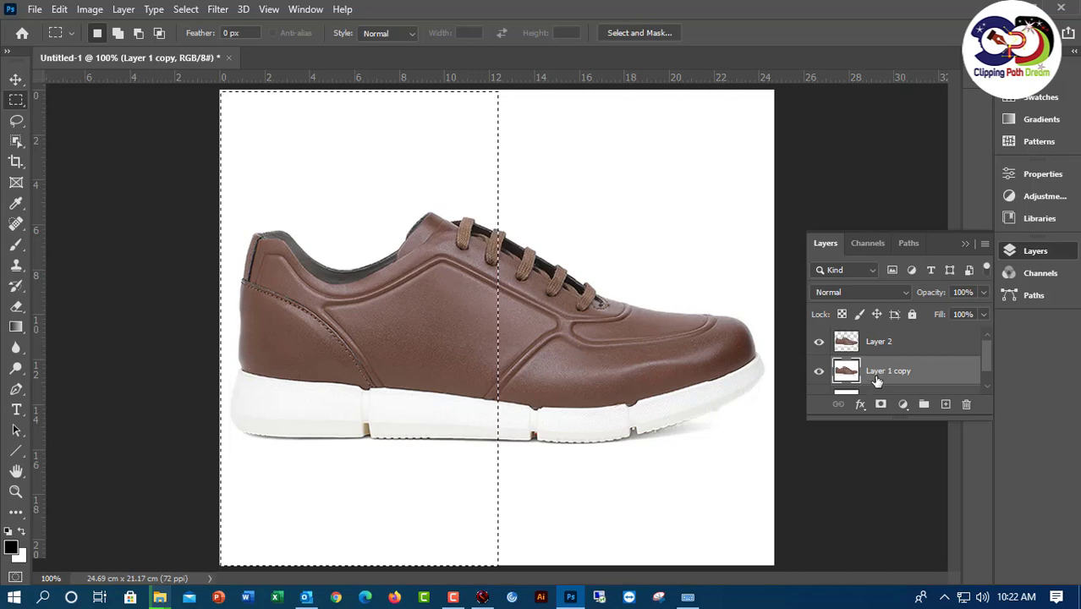
key("Delete")
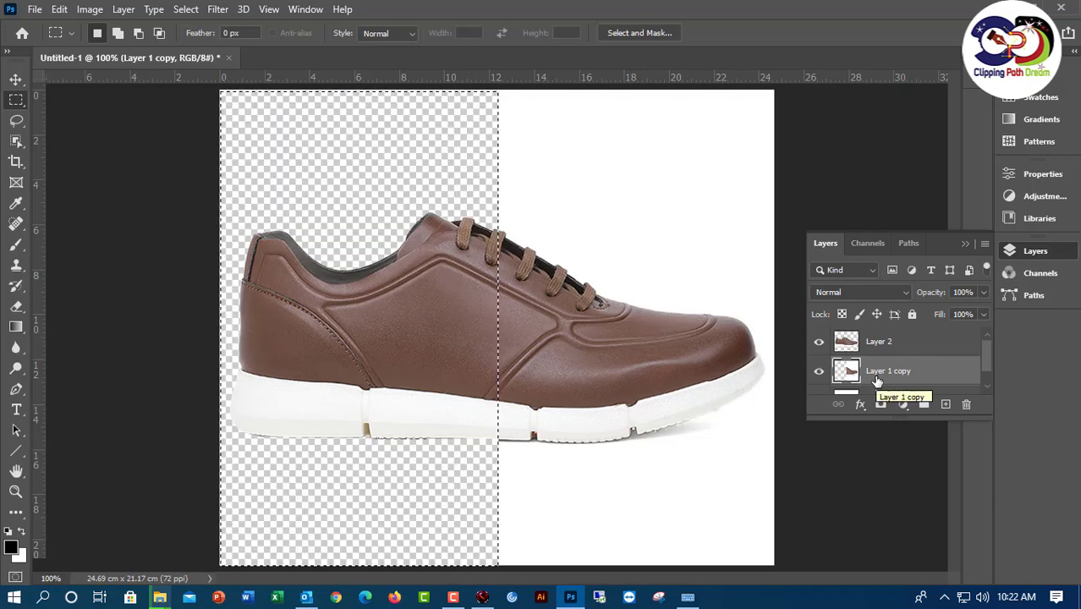
key("ctrl+z")
key("ctrl+d")
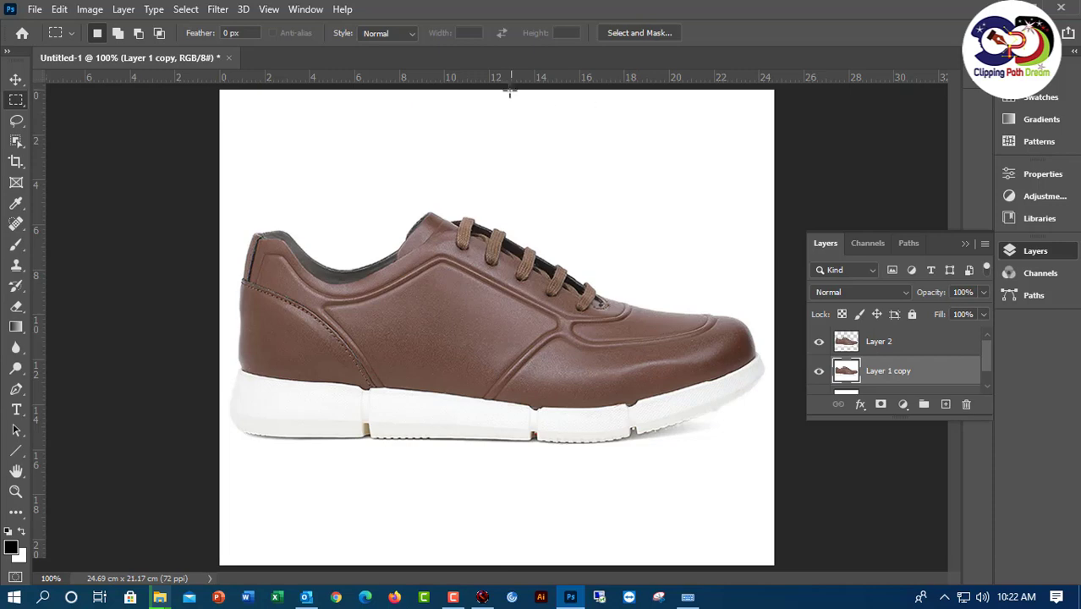
- Delete the right half of Layer 1 copy, from about 12.5 cm to the canvas edge, and clear the selection
left_click_drag(499, 84, 900, 602)
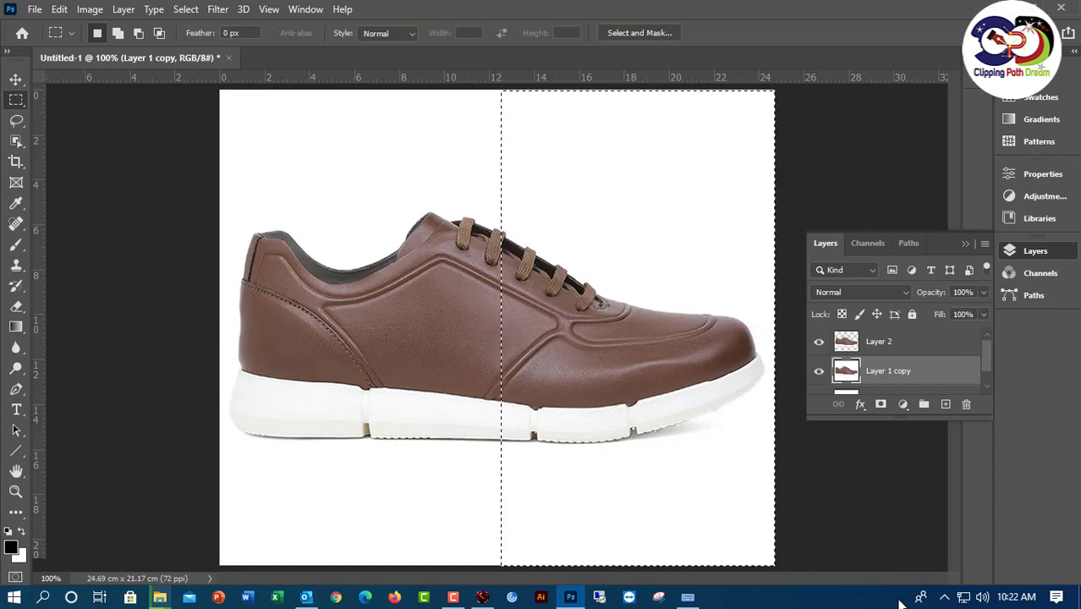
key("Delete")
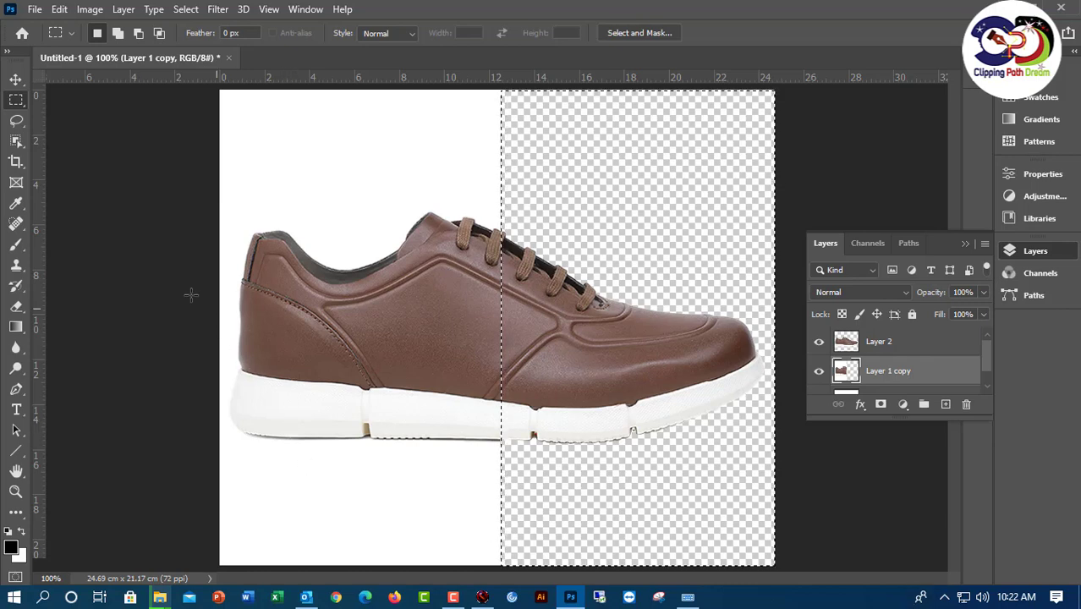
key("ctrl+d")
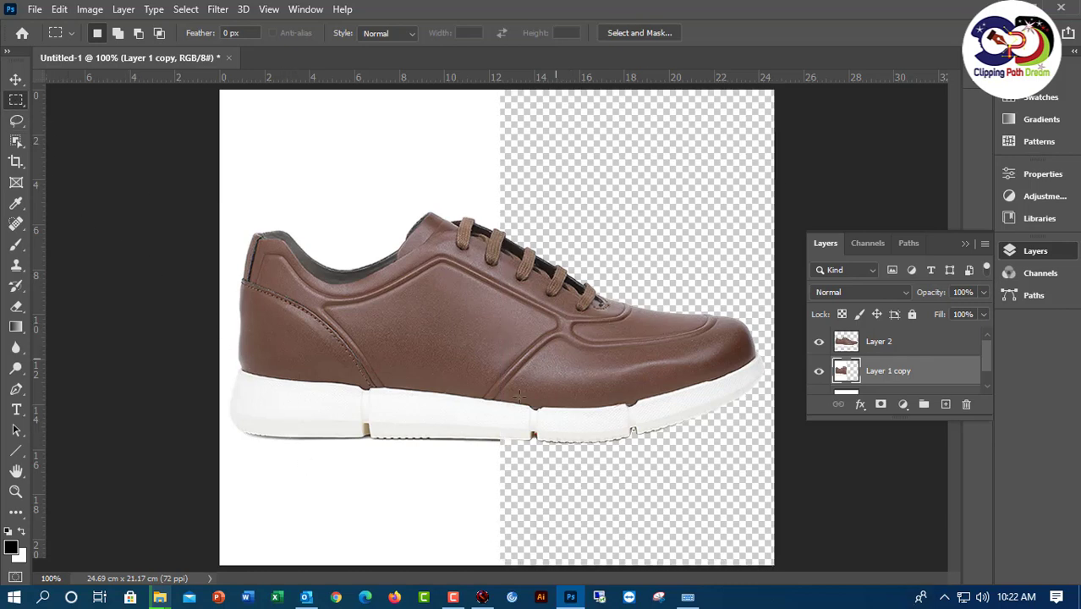
- Add the text "Before" below the shoe on the white half of the image
left_click(16, 410)
left_click(336, 525)
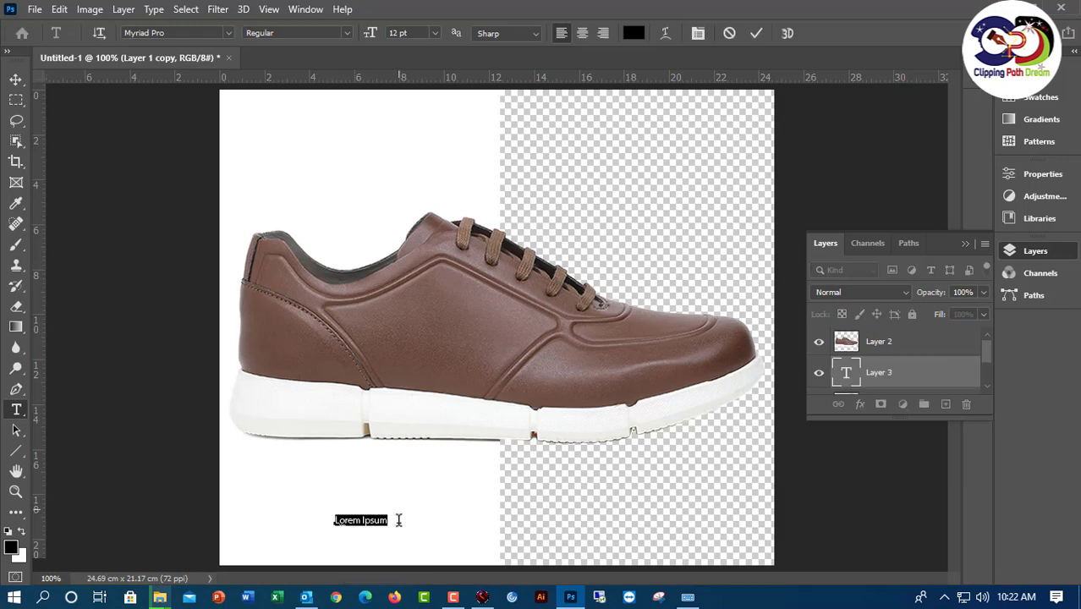
type("B")
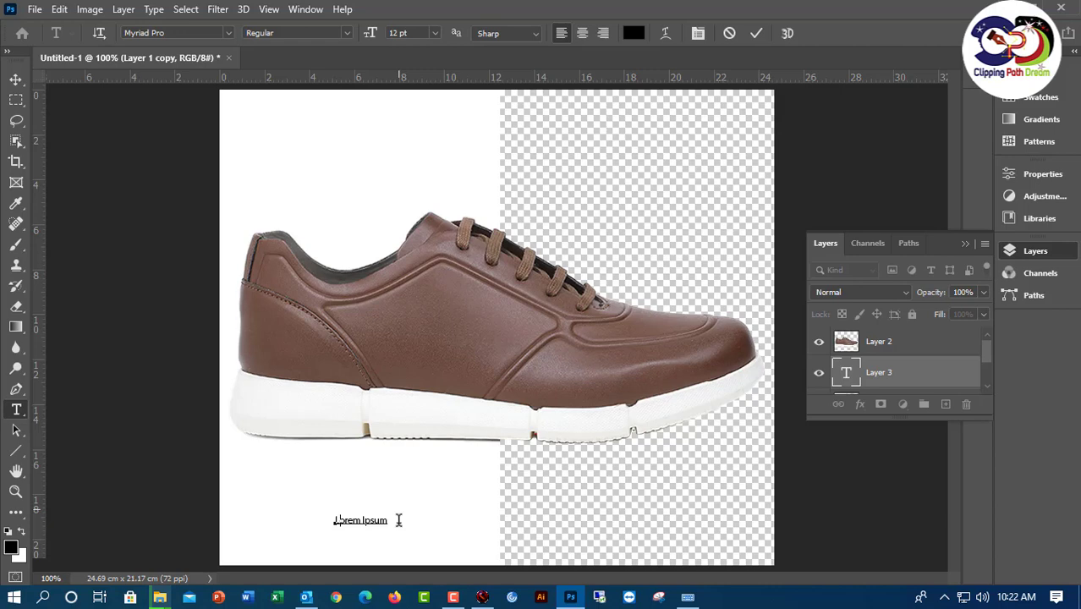
type("a")
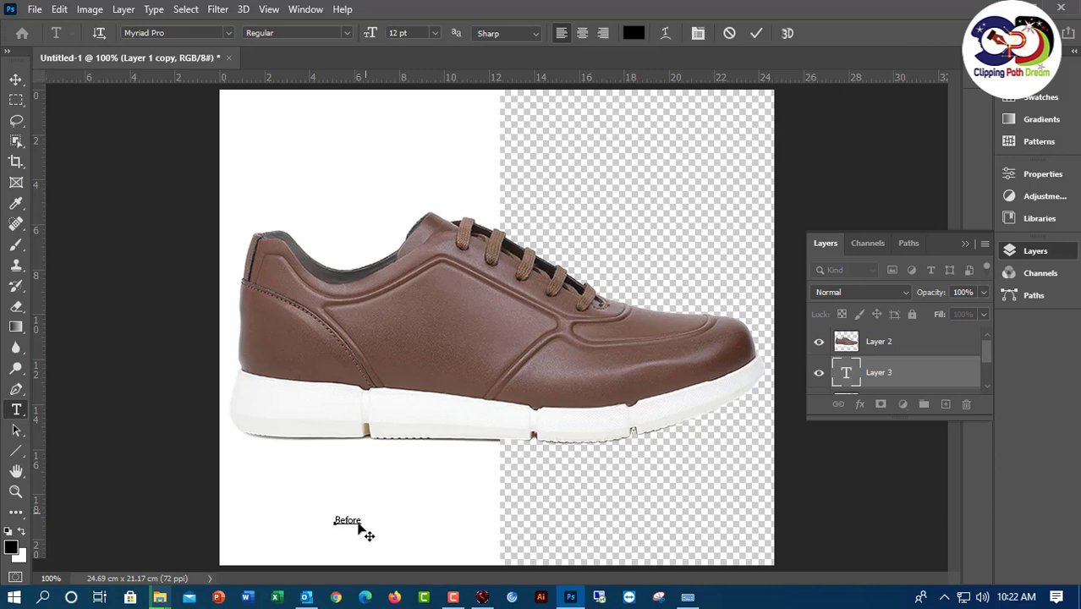
- Set the "Before" label to 48 pt Bold and commit the text
left_click_drag(362, 517, 313, 518)
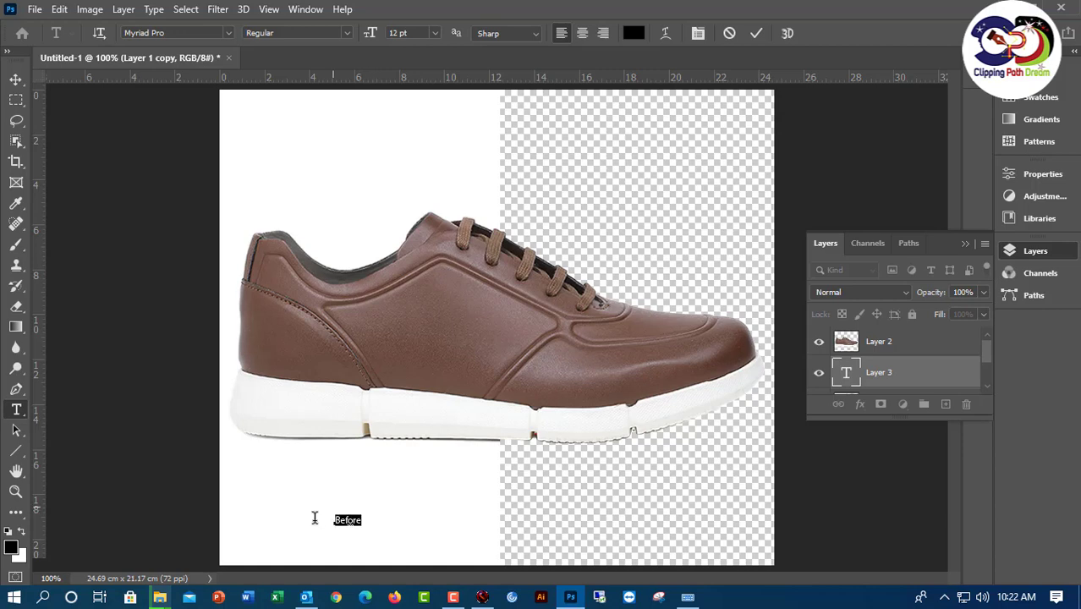
left_click(436, 33)
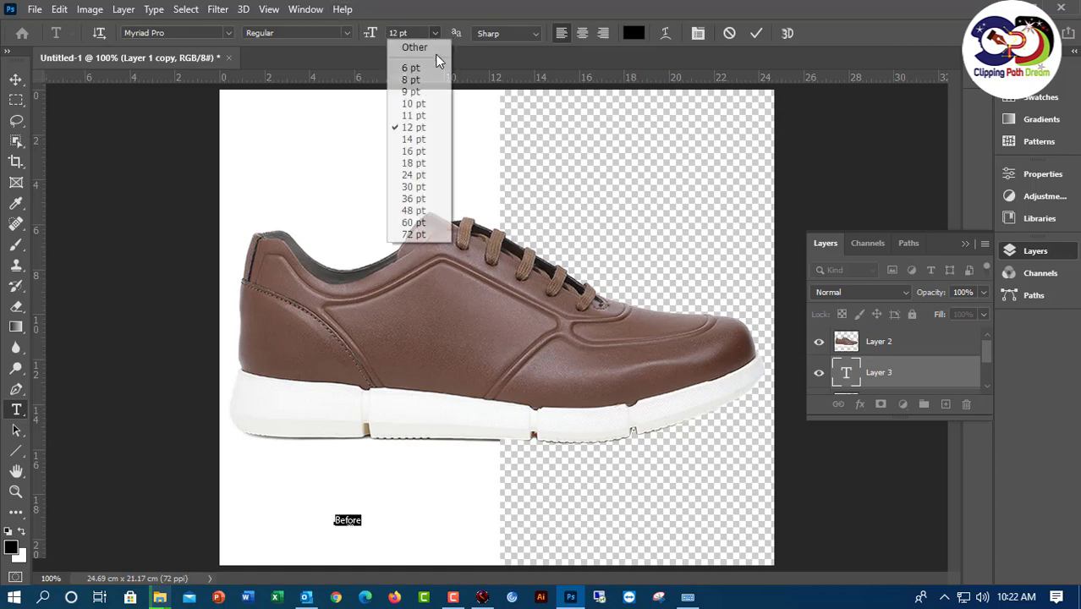
left_click(422, 211)
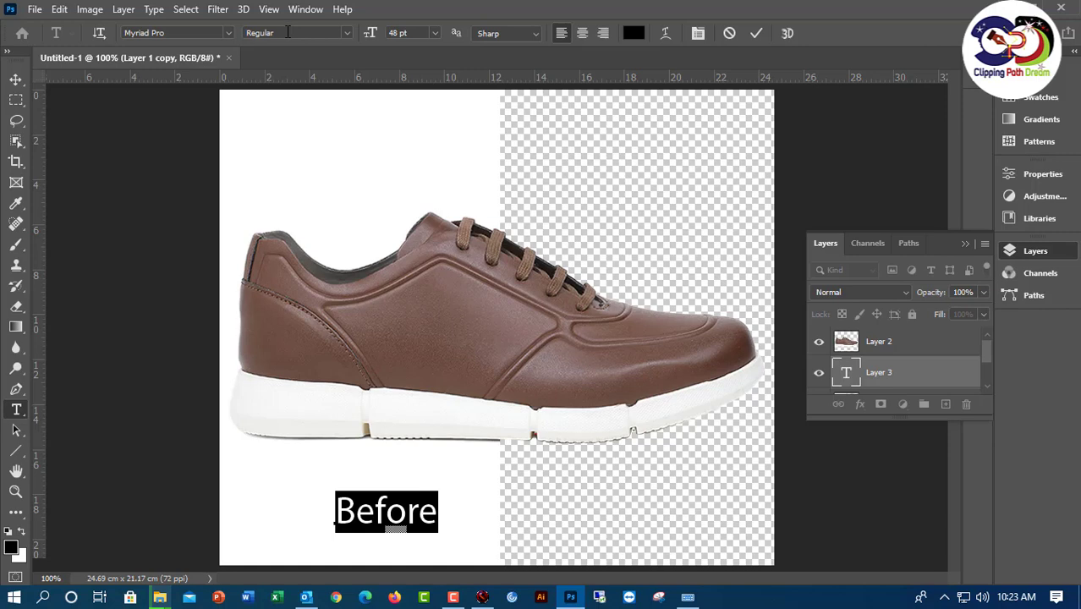
left_click(346, 33)
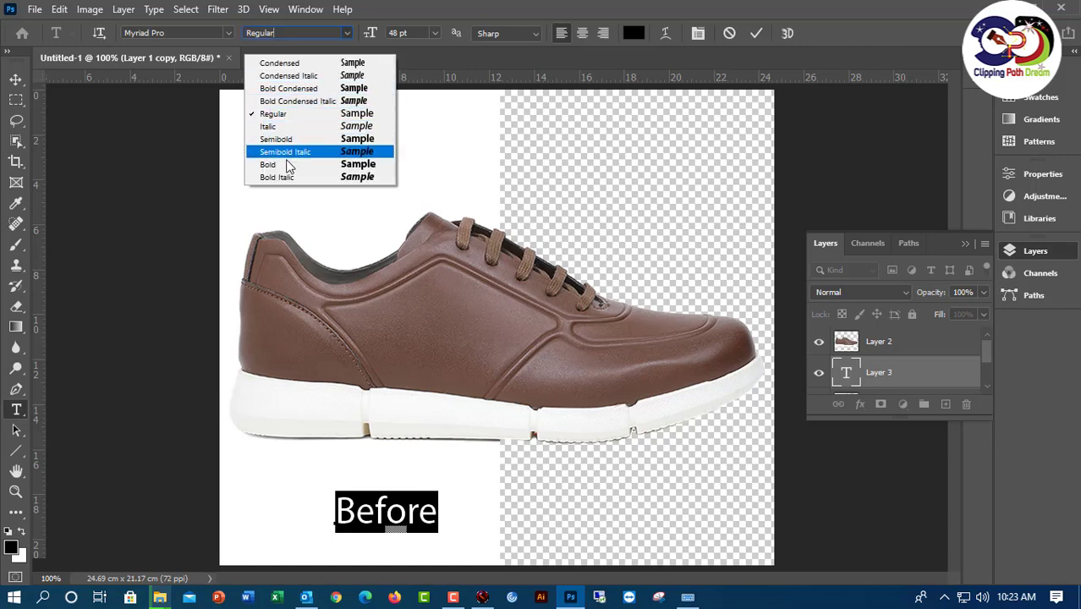
key("Return")
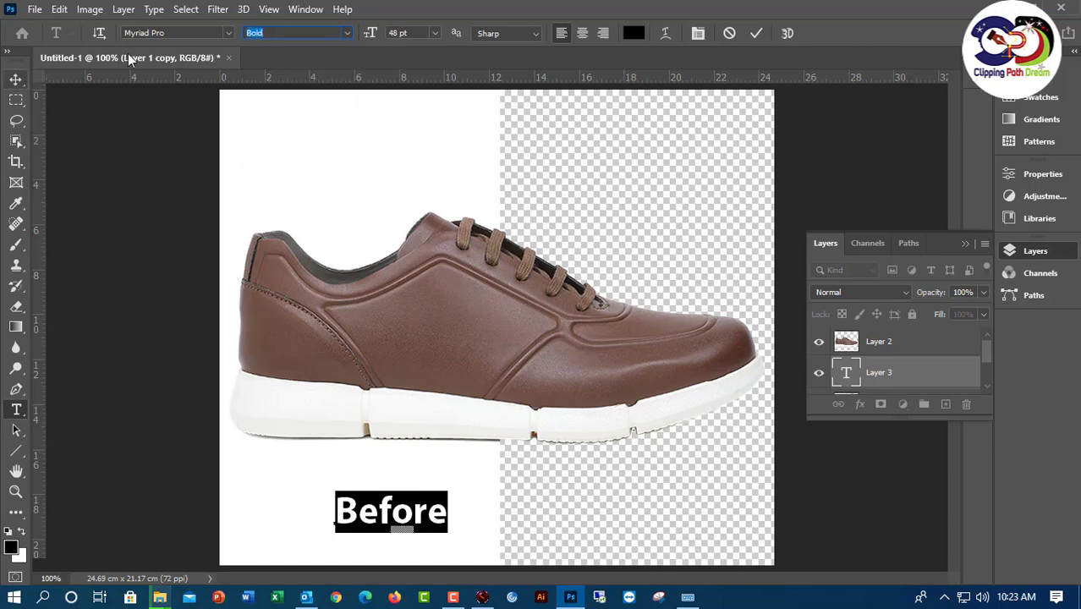
left_click(16, 79)
left_click(536, 513)
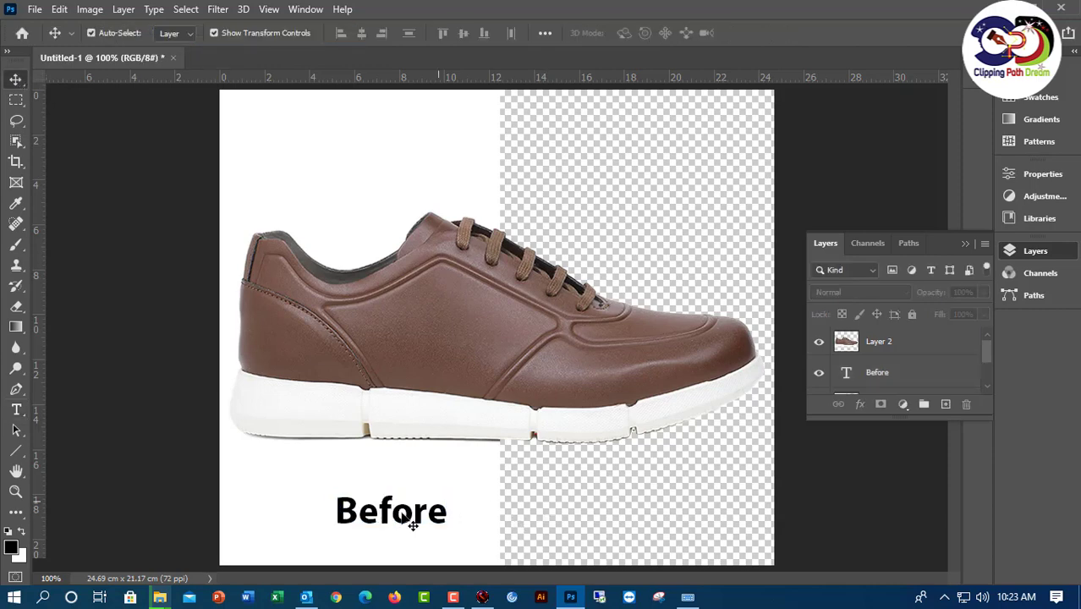
- Shift the "Before" label slightly left and place a copy of it reading "After" below the shoe on the transparent half
left_click_drag(407, 522, 661, 514)
double_click(656, 512)
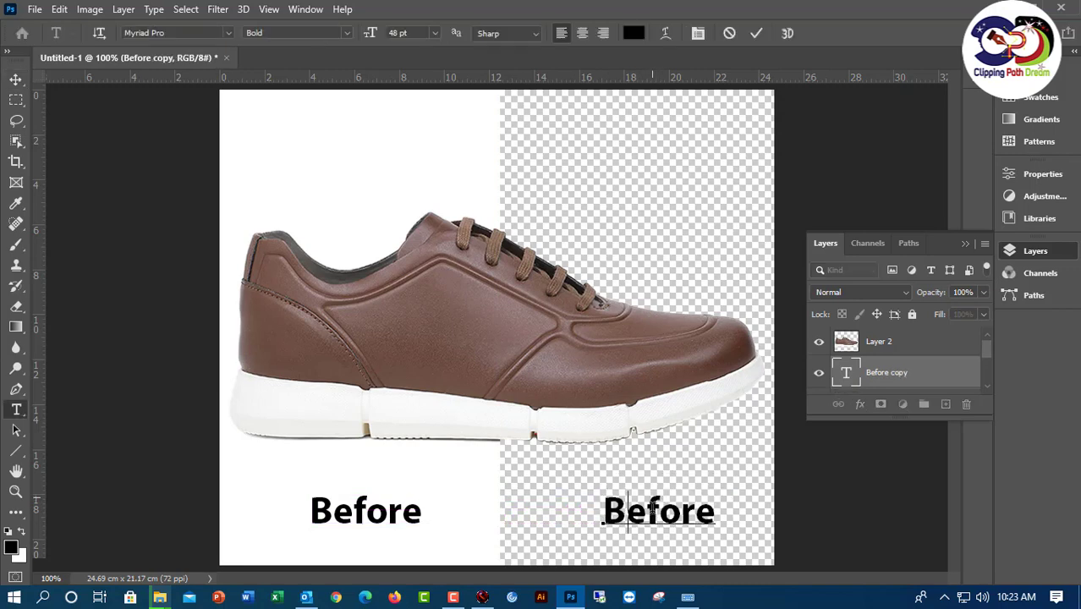
type("After")
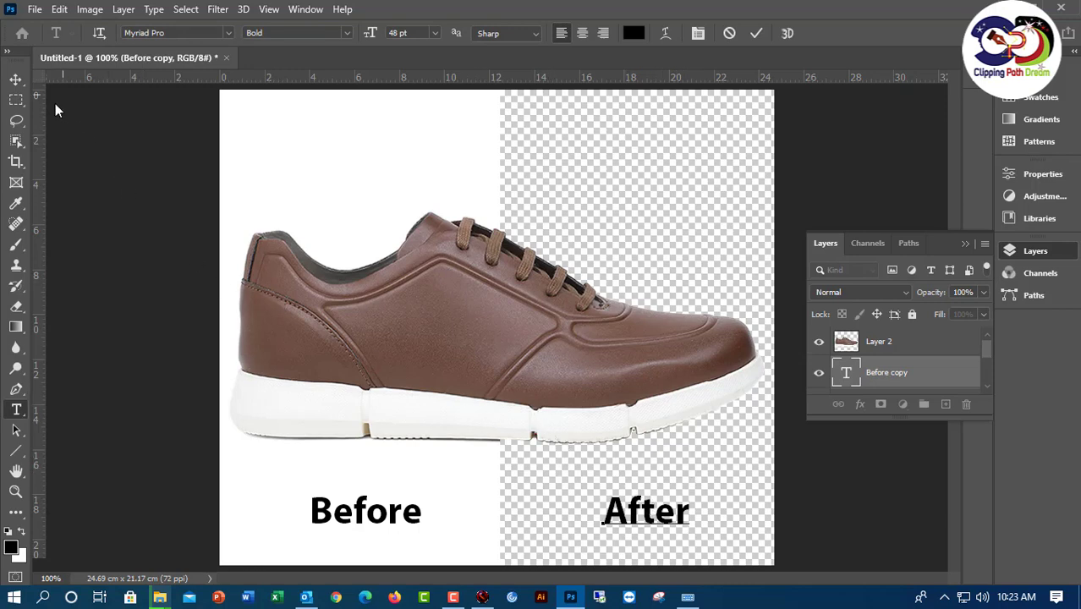
left_click(15, 182)
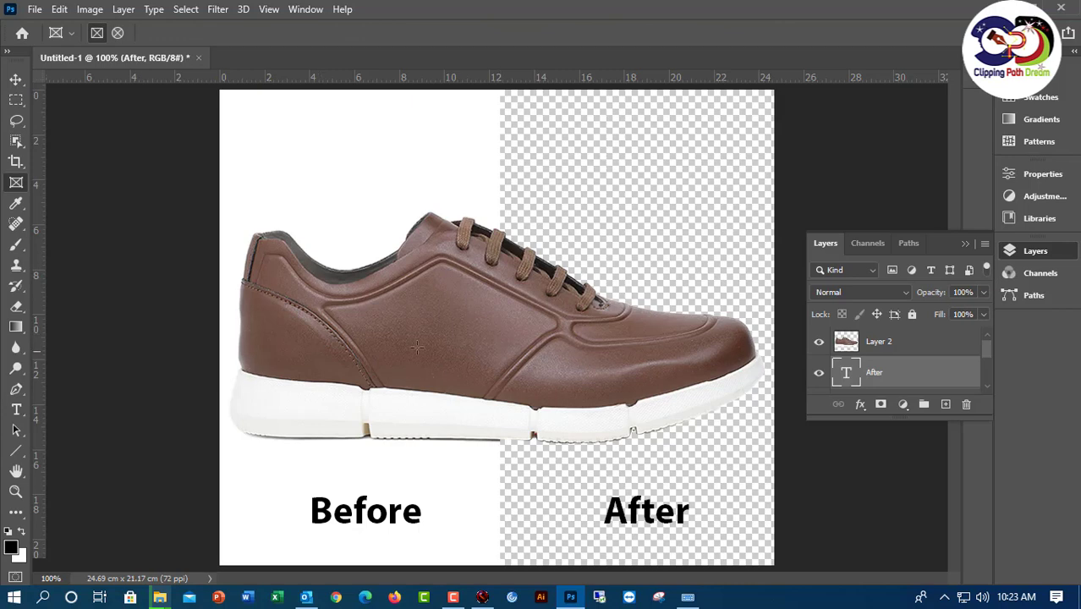
- Add the heading "Transparent Background" above the shoe, starting on the white half of the image
left_click(18, 411)
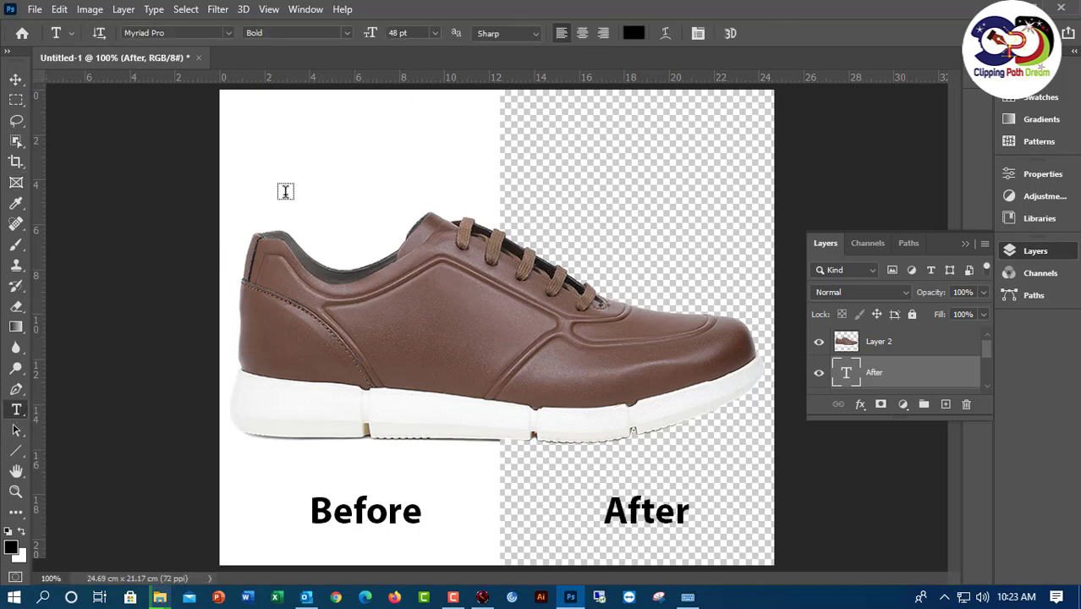
left_click(254, 146)
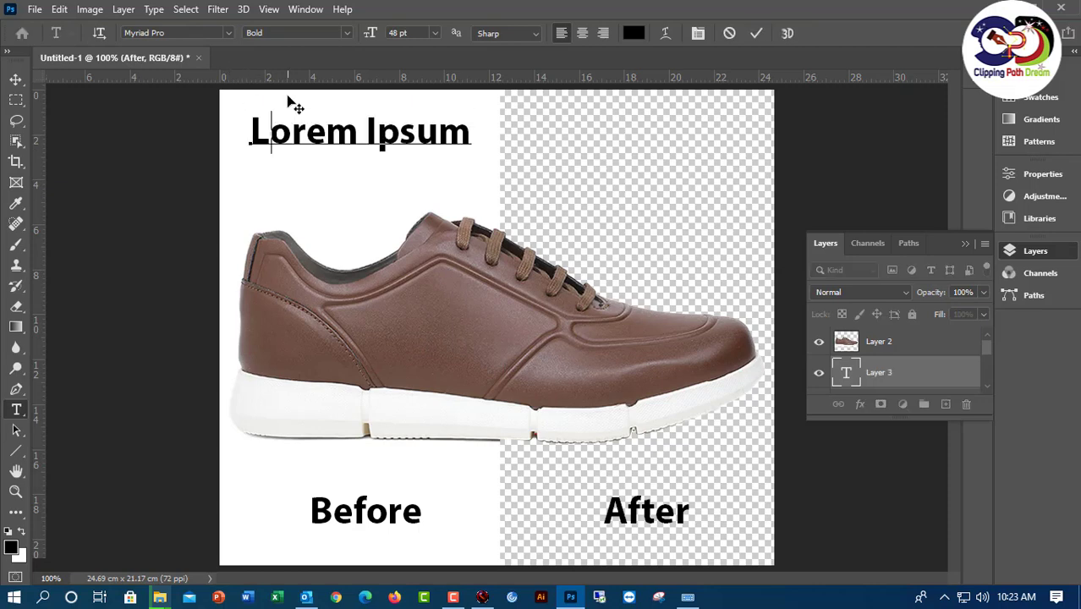
type("Transp")
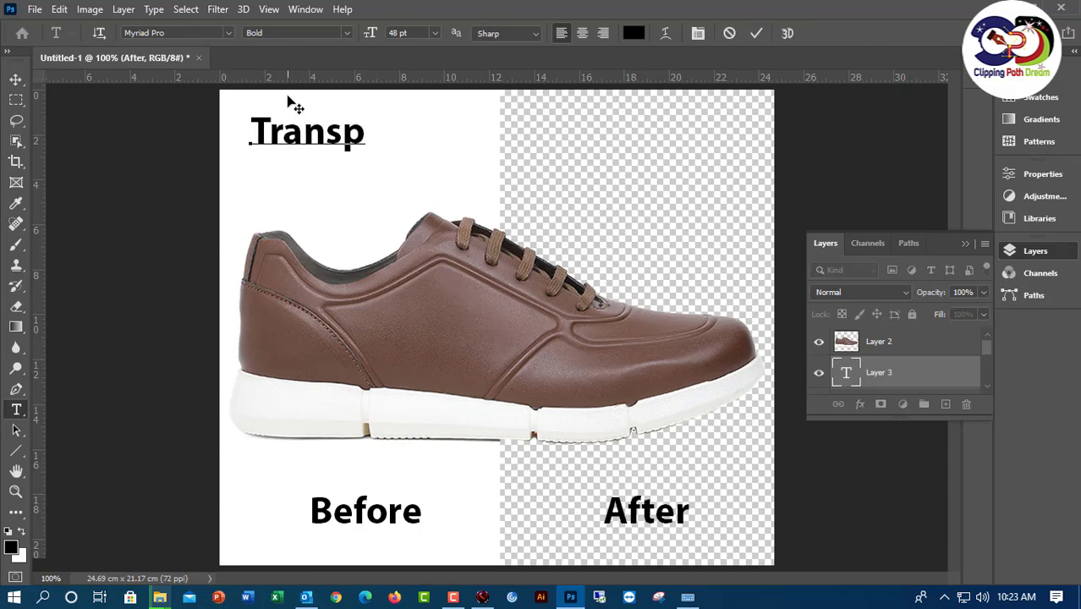
type("arent")
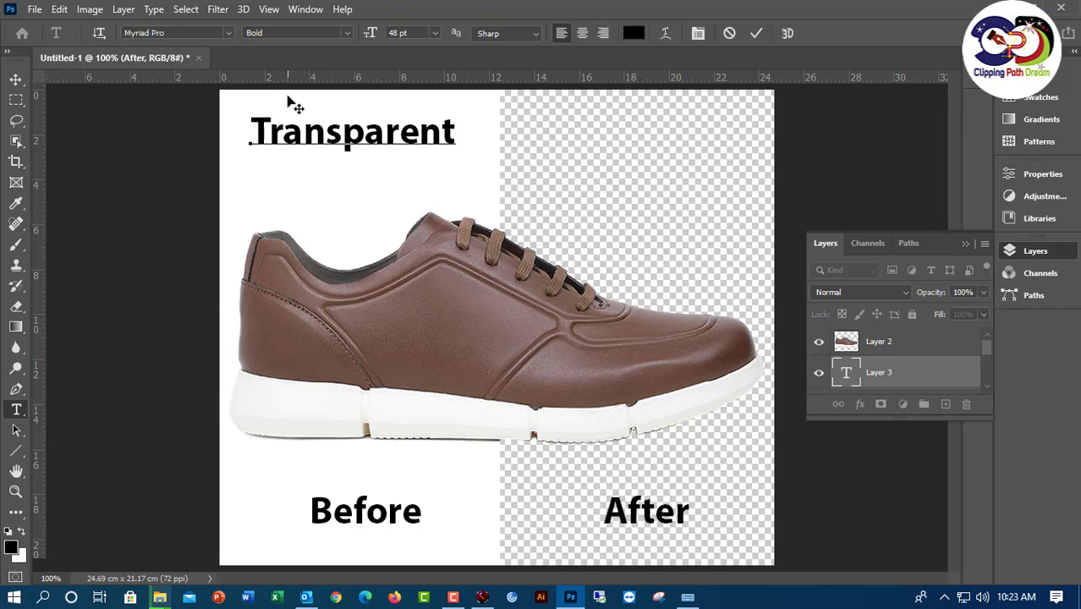
type(" Back")
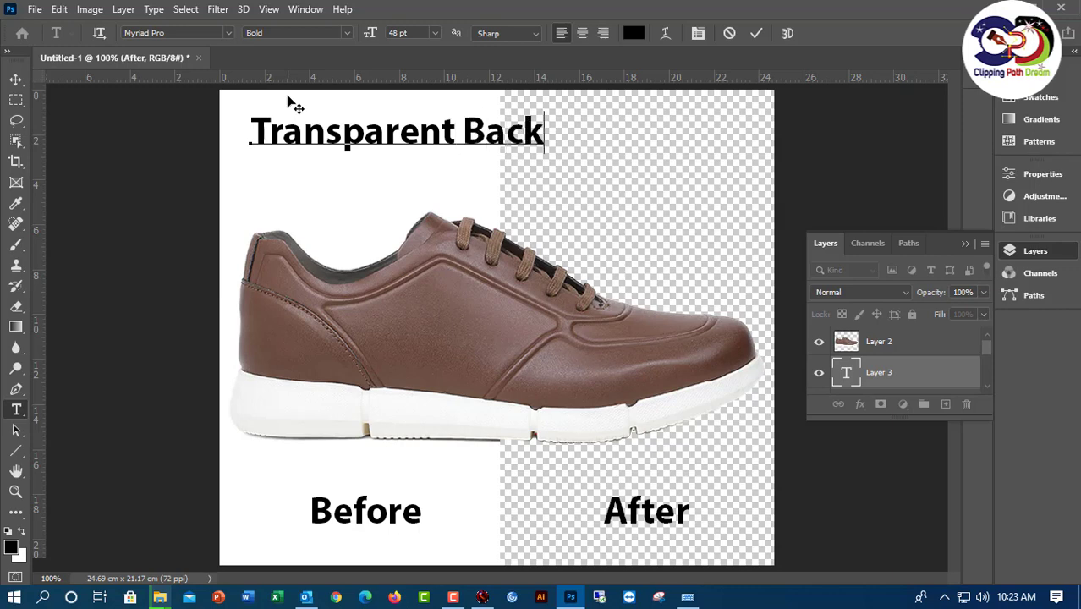
type("groun")
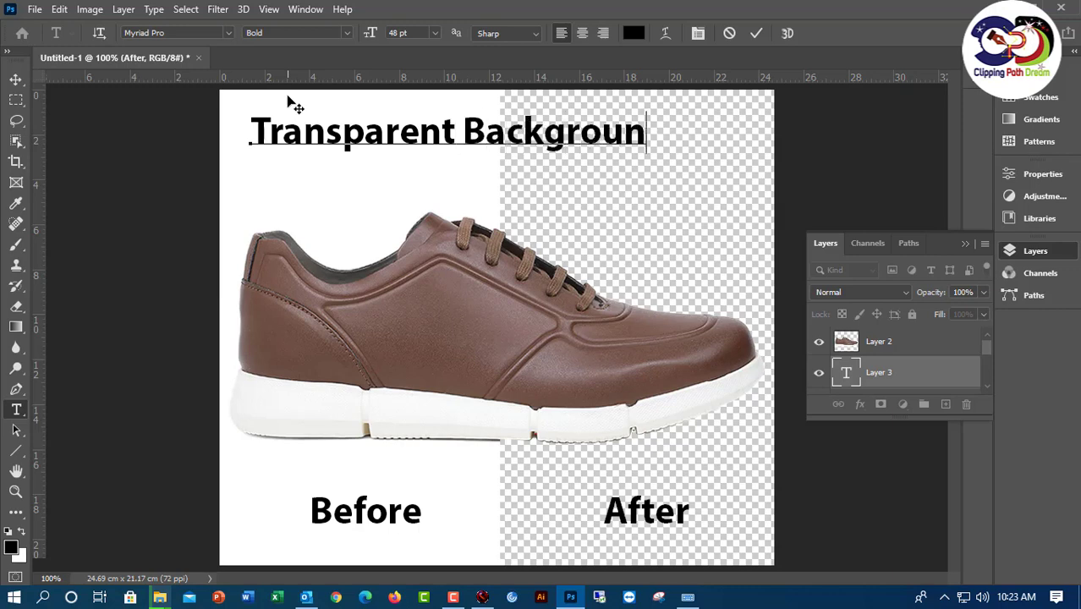
type("d")
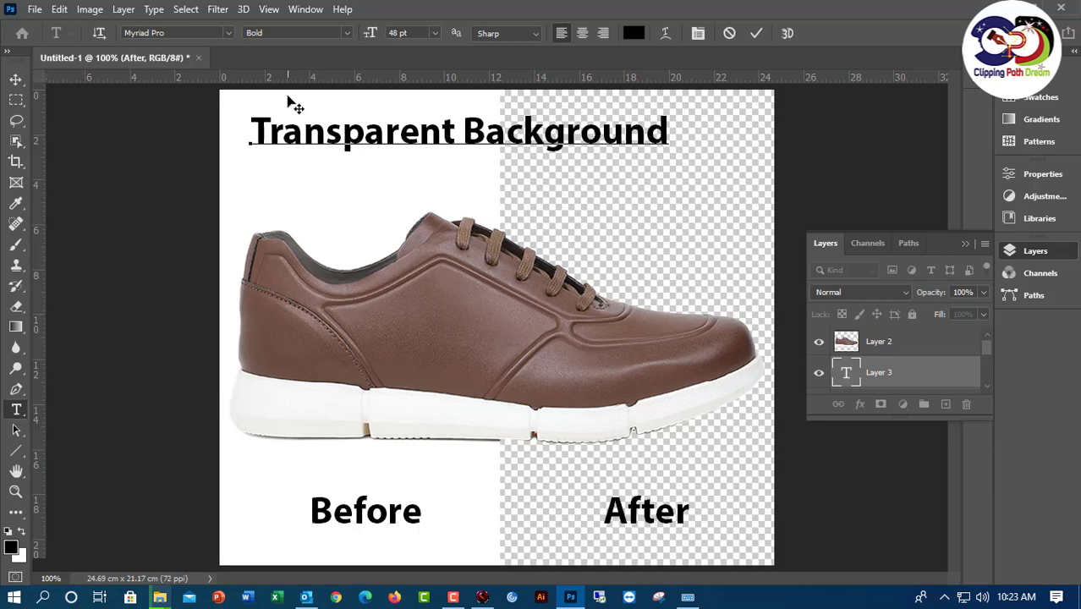
- Reposition the "Transparent Background" heading above the shoe and scale it proportionally to about 118.75% so it spans both halves
left_click(15, 78)
left_click_drag(414, 138, 437, 146)
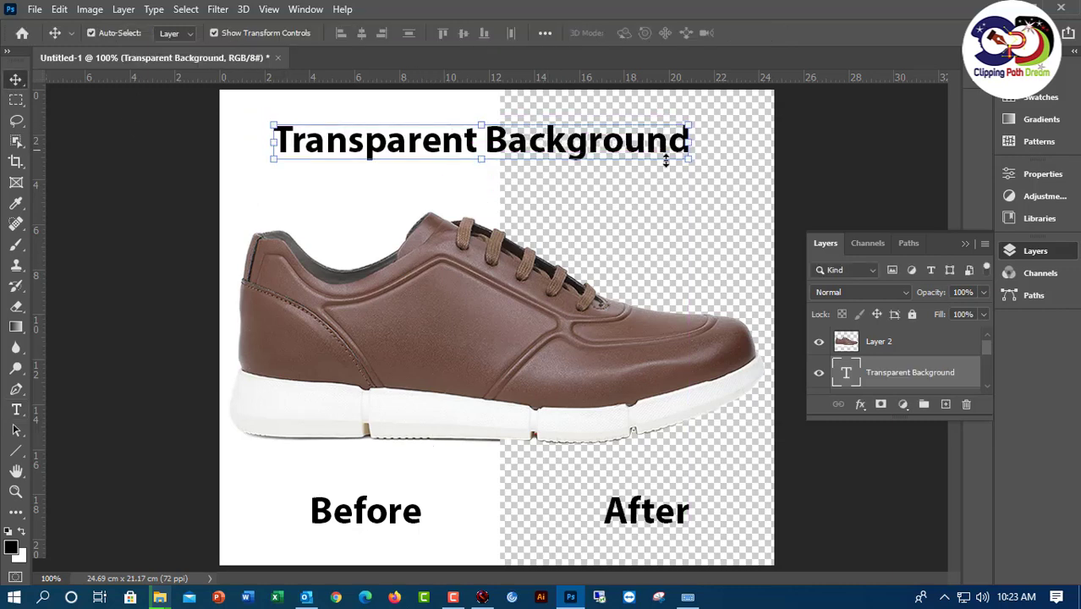
left_click_drag(726, 143, 782, 142)
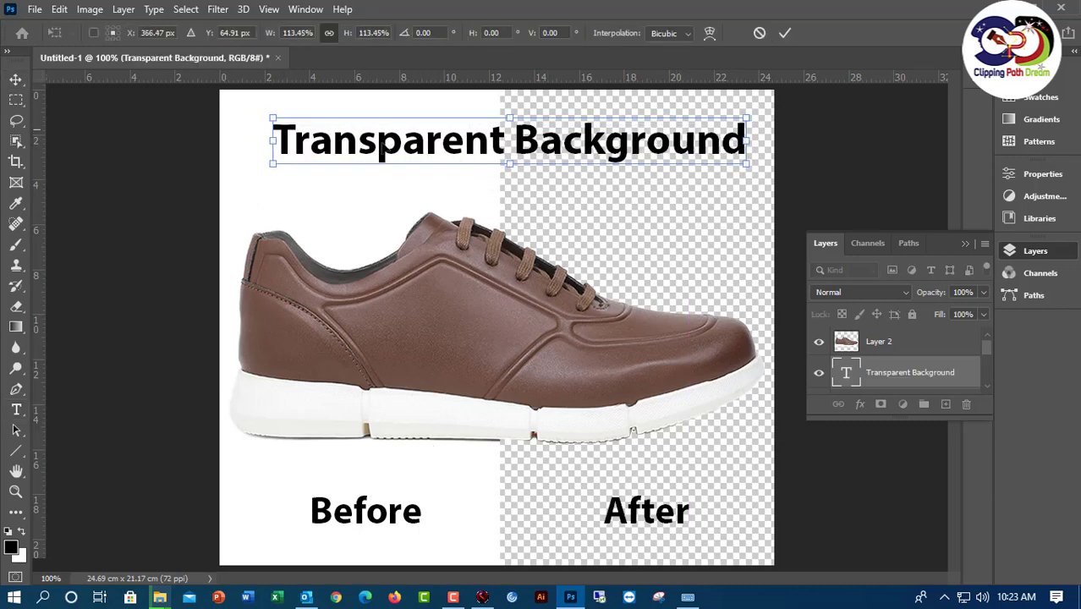
left_click_drag(273, 141, 251, 141)
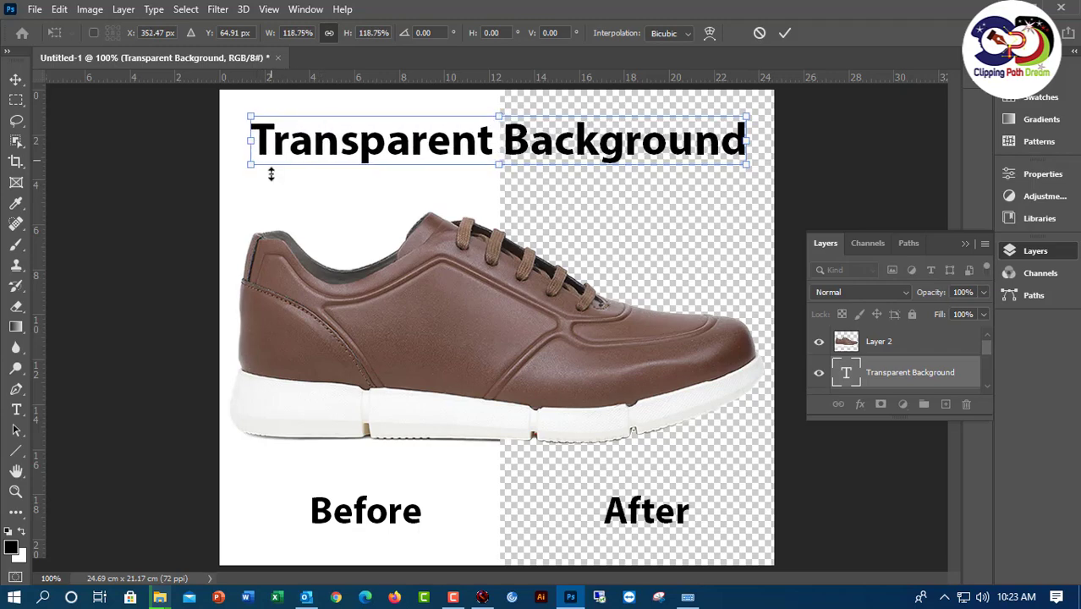